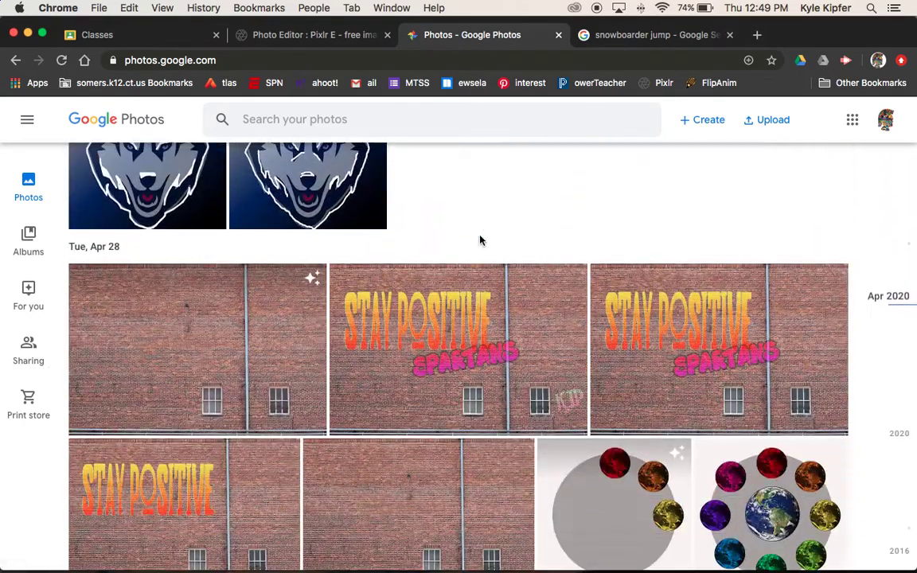
{"action": "scroll", "coordinate": [481, 241], "scroll_direction": "down", "scroll_amount": 10}
Step: Browse the glitch-style Daft Punk photos in Google Photos, then bring up the 'snowboarder jump' image results
{"action": "scroll", "coordinate": [482, 242], "scroll_direction": "up", "scroll_amount": 5}
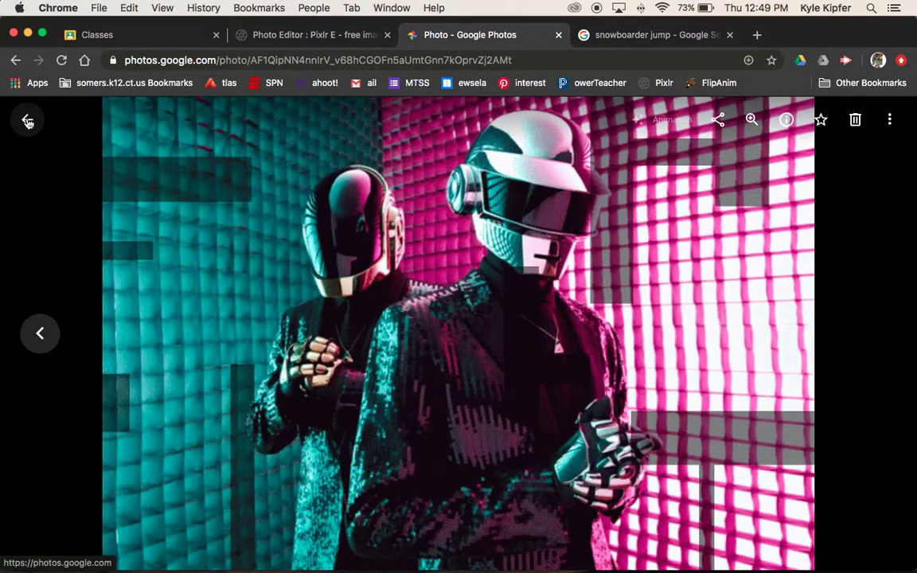
{"action": "left_click", "coordinate": [27, 121]}
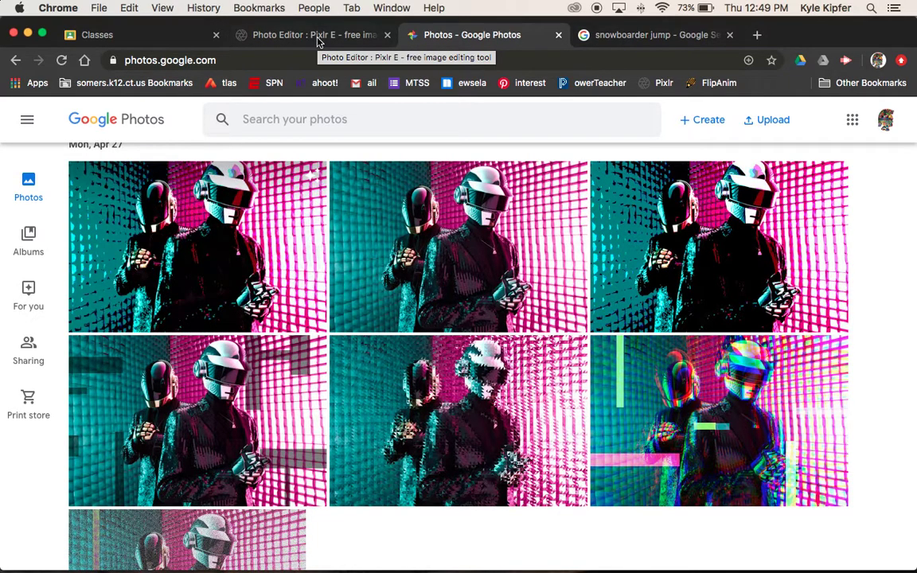
{"action": "left_click", "coordinate": [611, 37]}
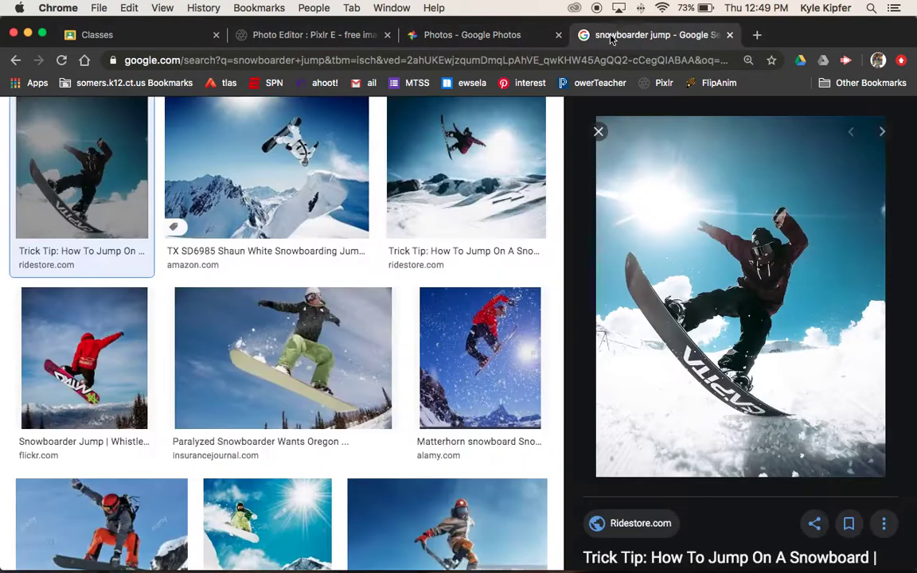
Step: Create a blank 1080 × 1080 canvas named glitchGIF in Pixlr E
{"action": "left_click", "coordinate": [316, 36]}
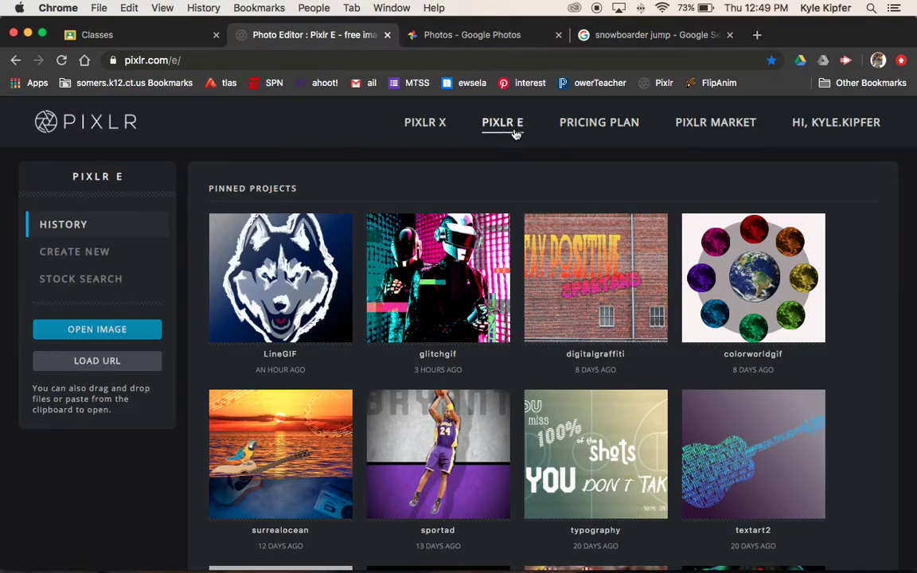
{"action": "left_click", "coordinate": [94, 251]}
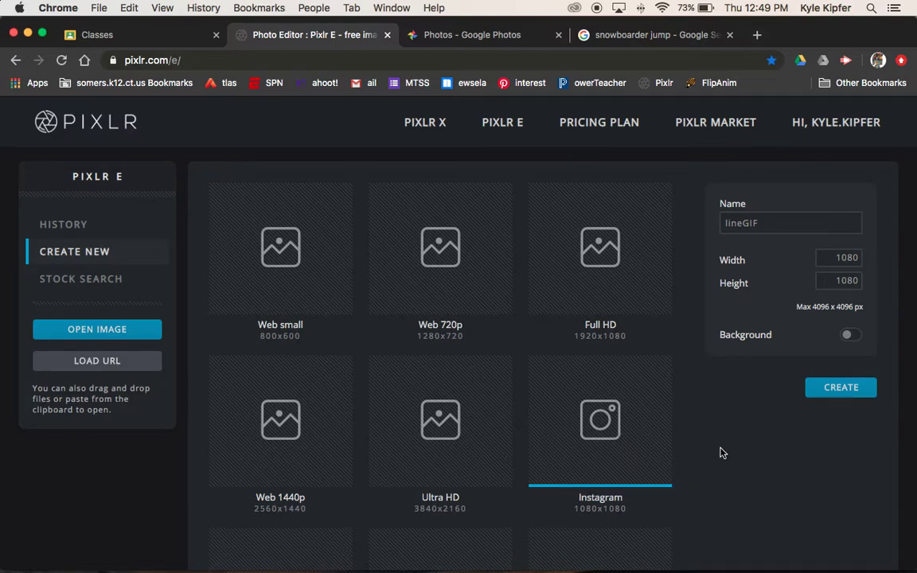
{"action": "left_click", "coordinate": [752, 223]}
{"action": "double_click", "coordinate": [754, 222]}
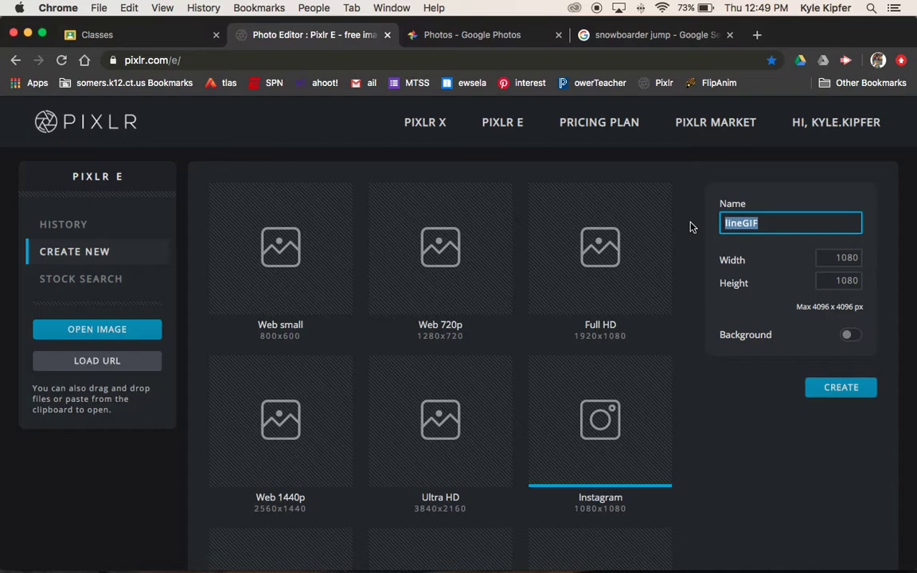
{"action": "type", "text": "glitch"}
{"action": "left_click", "coordinate": [841, 388]}
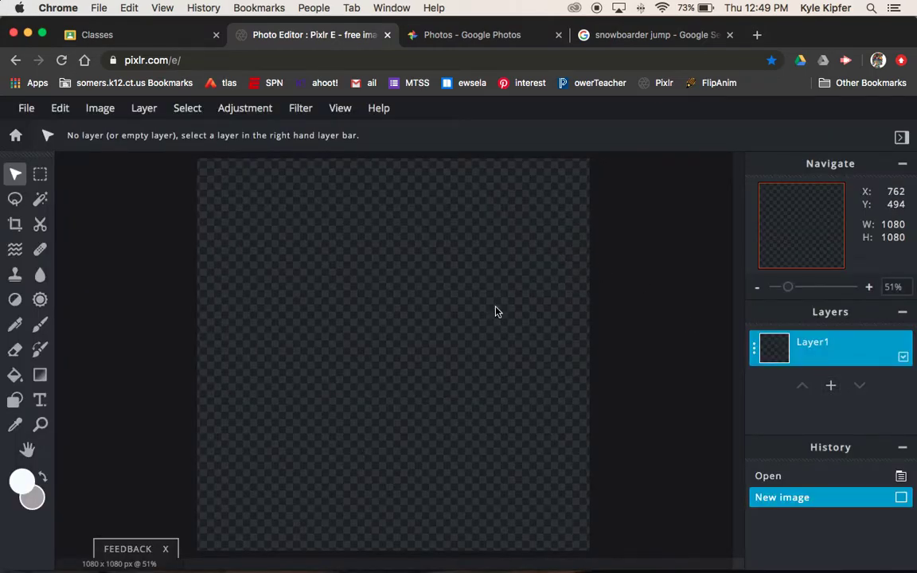
{"action": "left_click", "coordinate": [662, 37]}
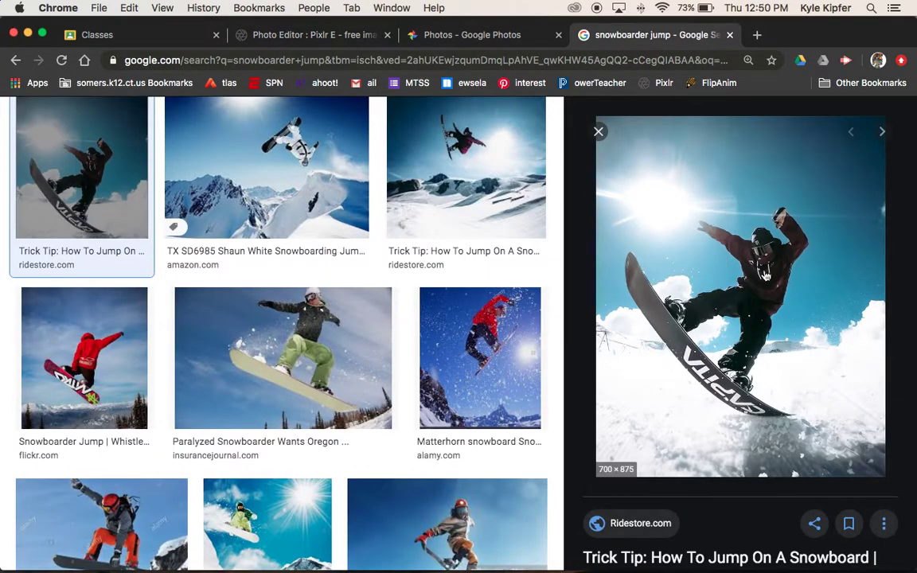
{"action": "right_click", "coordinate": [689, 250]}
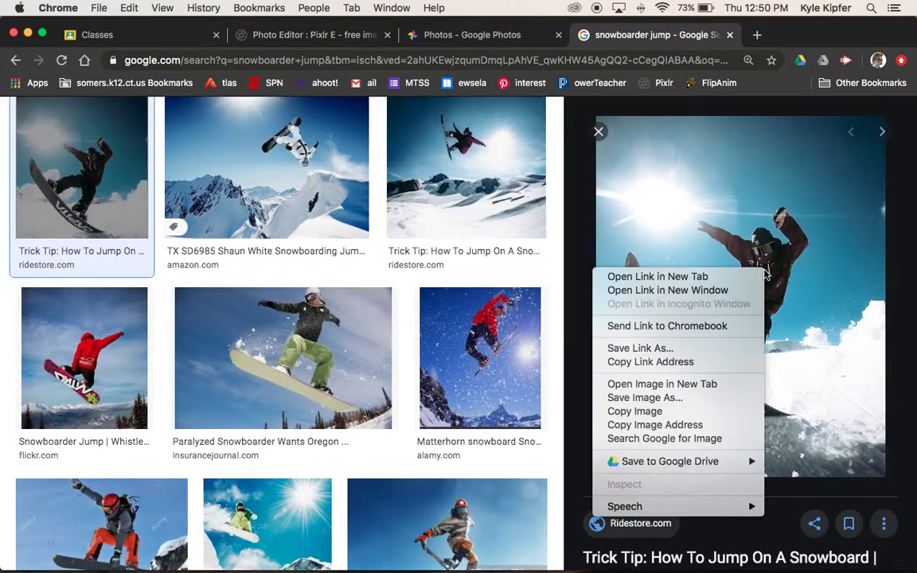
{"action": "left_click", "coordinate": [689, 412]}
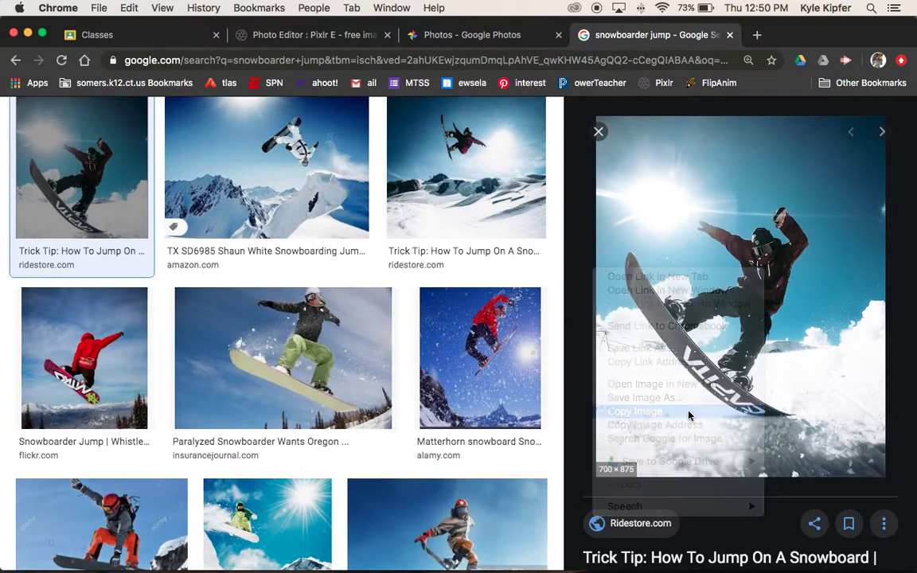
Step: Paste the snowboarder photo as layer image.png and scale it to about 1092 × 1365 to cover the canvas
{"action": "left_click", "coordinate": [343, 36]}
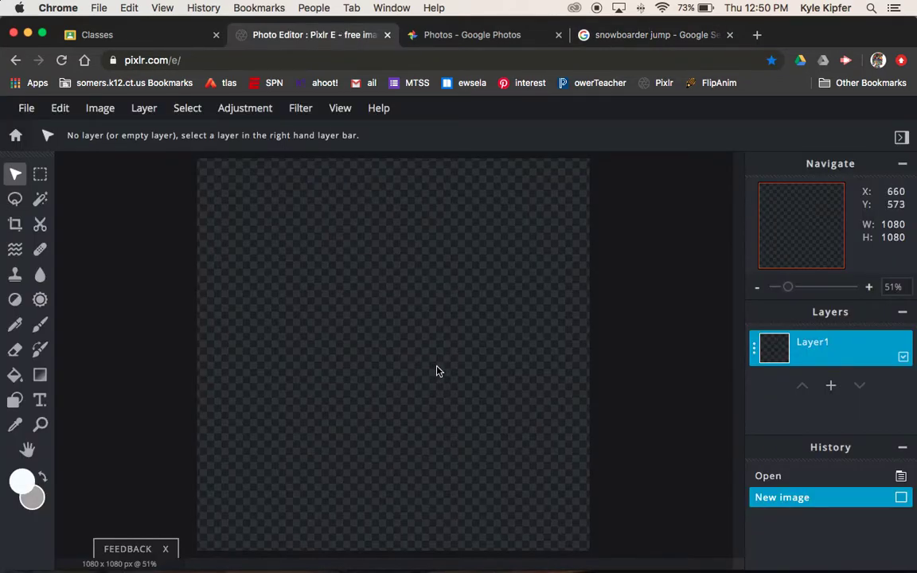
{"action": "key", "text": "super+v"}
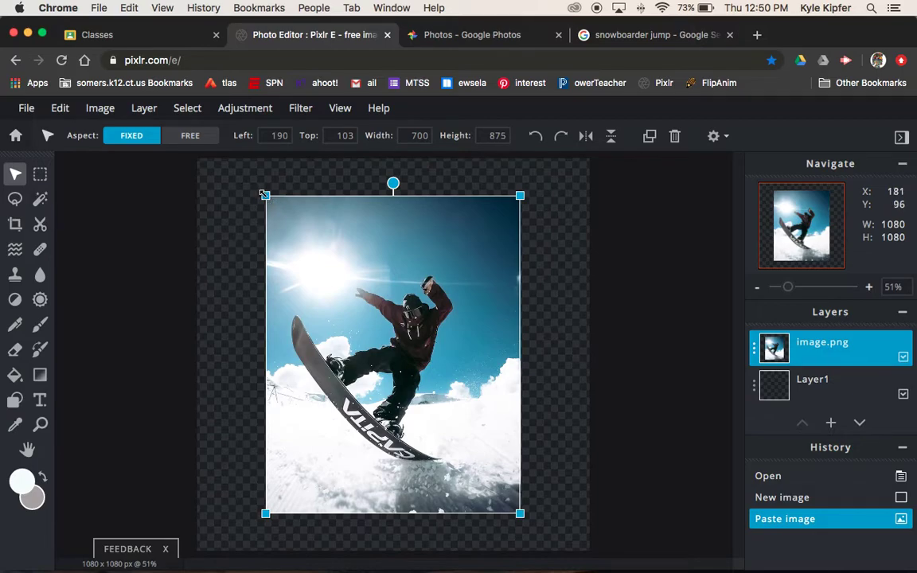
{"action": "left_click_drag", "start_coordinate": [267, 197], "coordinate": [199, 167]}
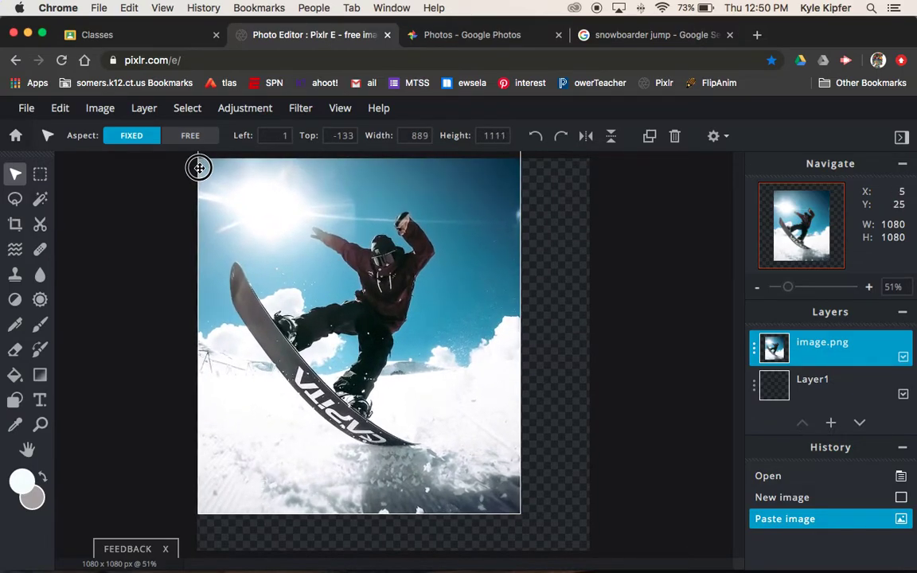
{"action": "left_click_drag", "start_coordinate": [522, 513], "coordinate": [593, 538]}
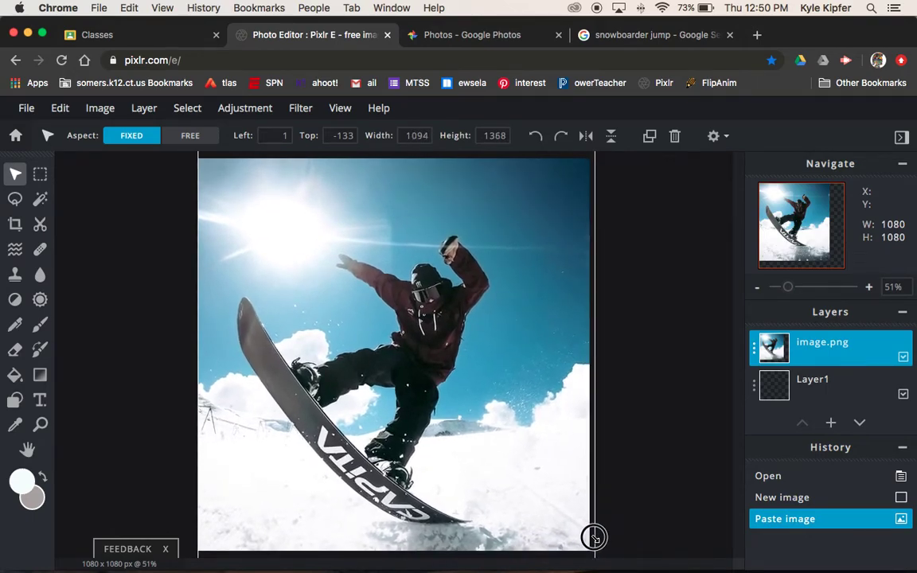
{"action": "left_click", "coordinate": [655, 390]}
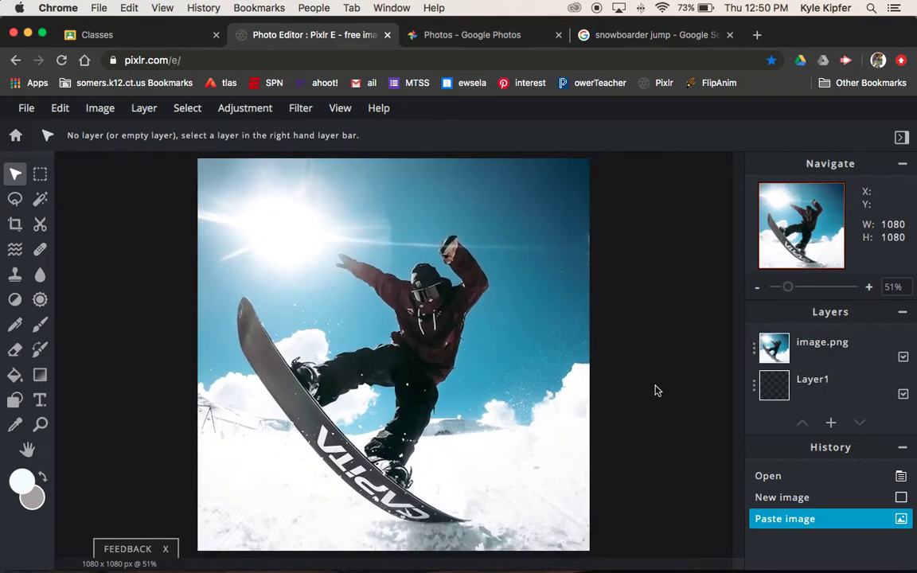
{"action": "left_click", "coordinate": [756, 287]}
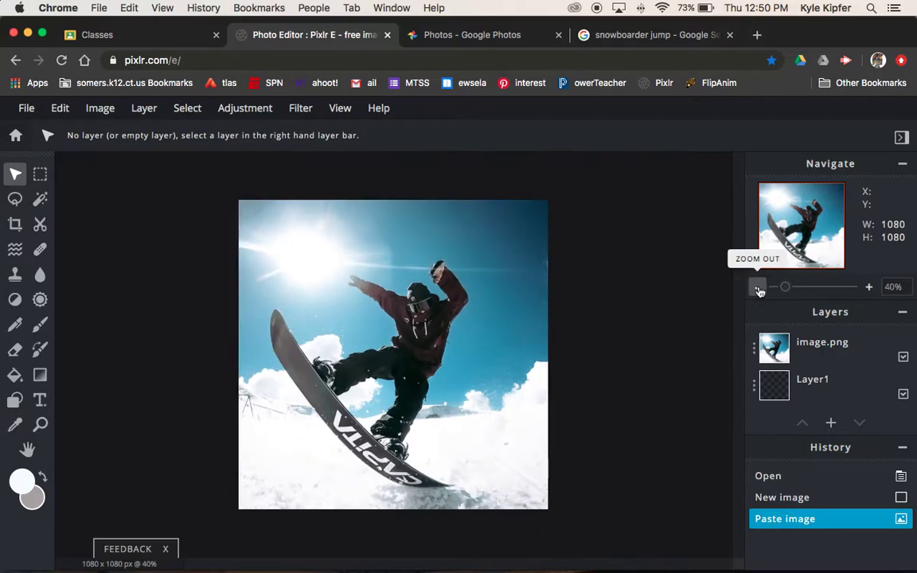
{"action": "left_click", "coordinate": [443, 369]}
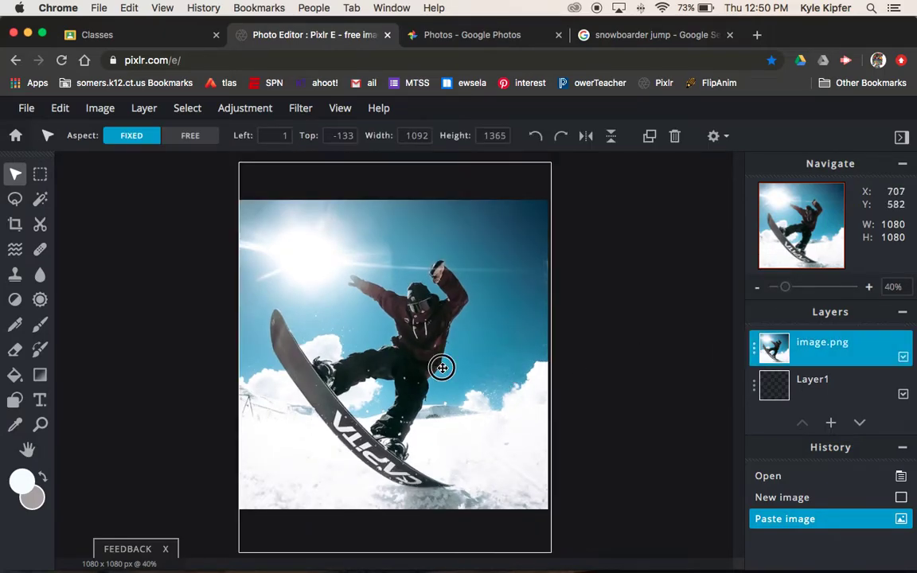
{"action": "left_click_drag", "start_coordinate": [442, 368], "coordinate": [443, 368]}
{"action": "left_click", "coordinate": [625, 344]}
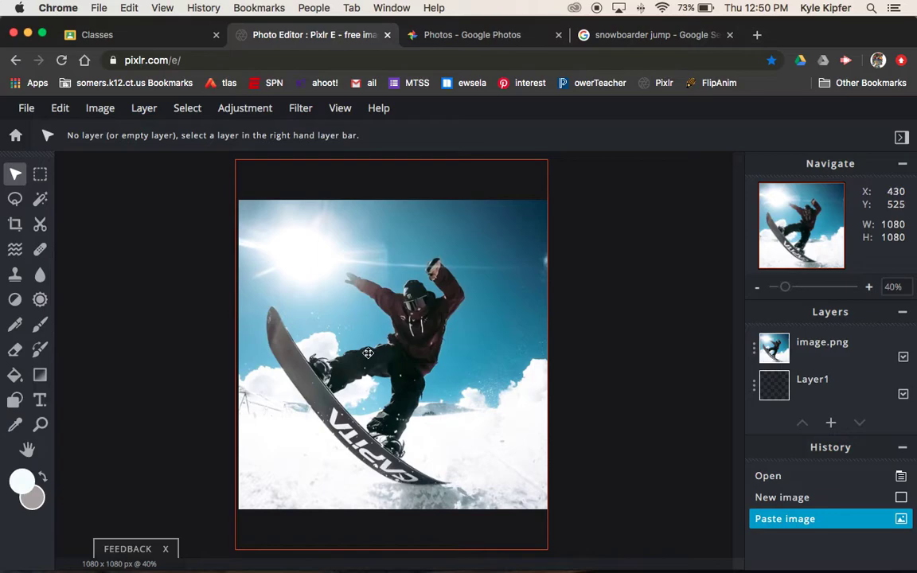
Step: Move Layer1 above the photo and set the Rectangle Marquee to Add mode
{"action": "left_click", "coordinate": [843, 390]}
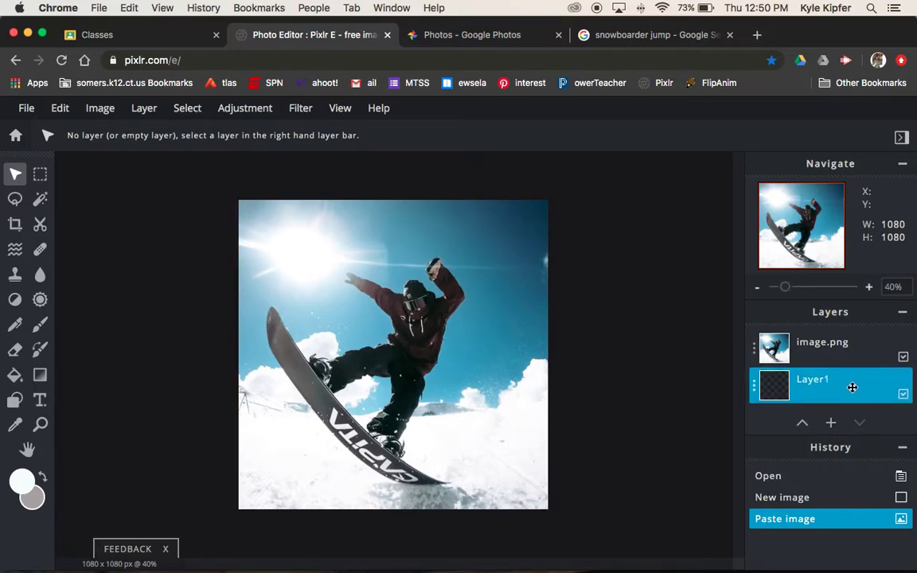
{"action": "left_click_drag", "start_coordinate": [838, 386], "coordinate": [839, 357]}
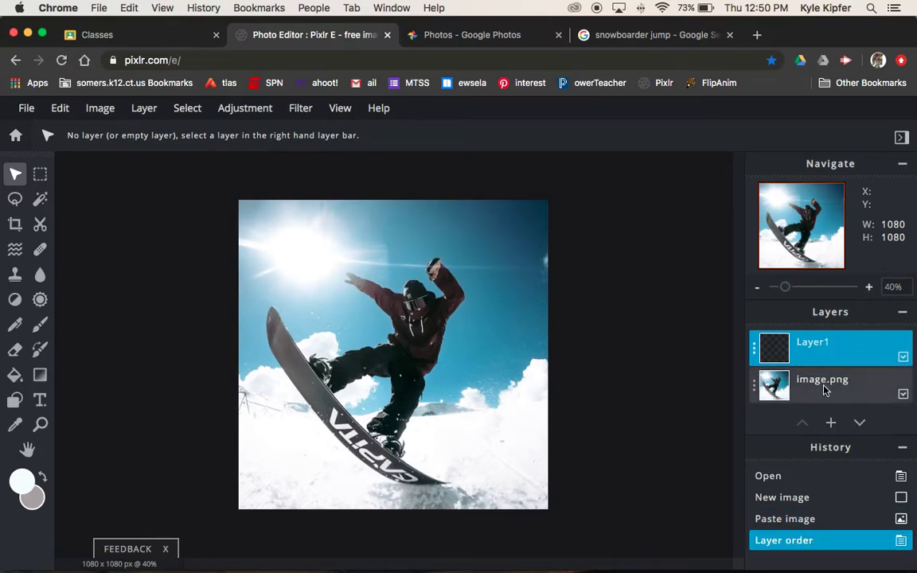
{"action": "left_click", "coordinate": [41, 176]}
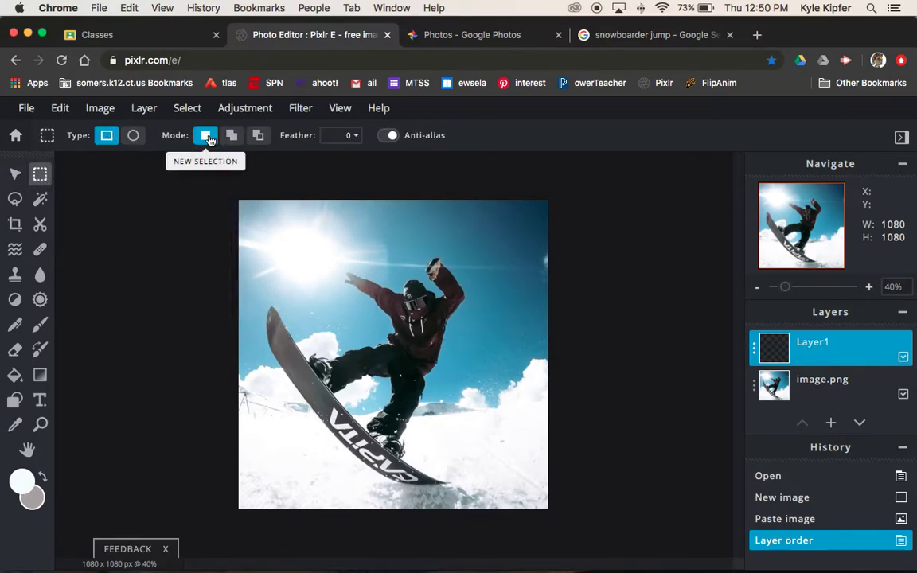
{"action": "left_click", "coordinate": [231, 137]}
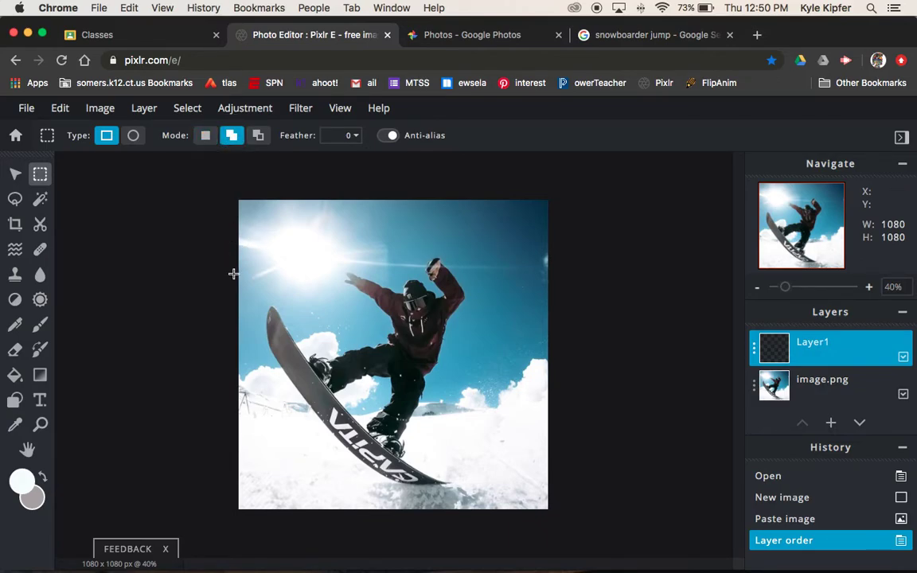
Step: Draw seven thin rectangular strips and blocks across the photo as one combined selection
{"action": "left_click_drag", "start_coordinate": [484, 189], "coordinate": [496, 291]}
{"action": "left_click_drag", "start_coordinate": [233, 362], "coordinate": [364, 379]}
{"action": "left_click_drag", "start_coordinate": [297, 442], "coordinate": [307, 518]}
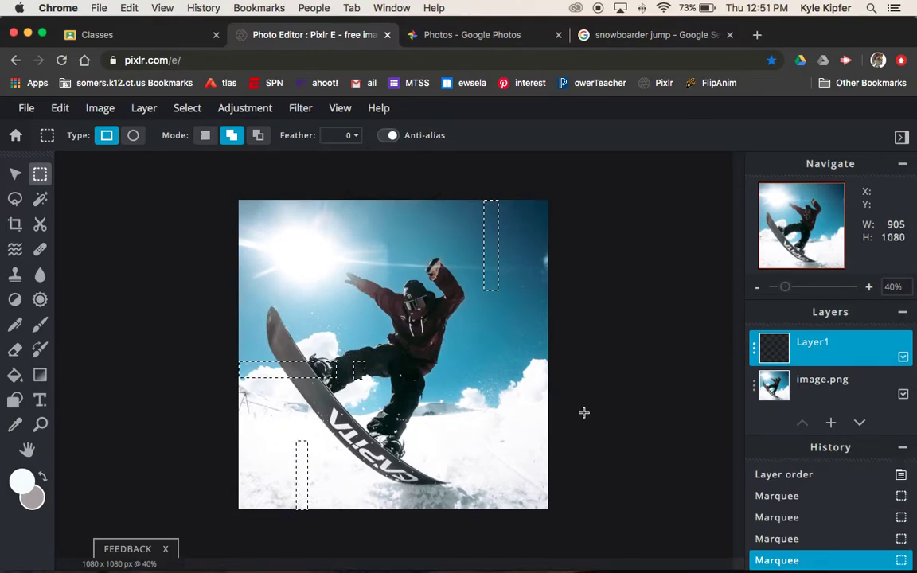
{"action": "left_click_drag", "start_coordinate": [584, 422], "coordinate": [492, 379]}
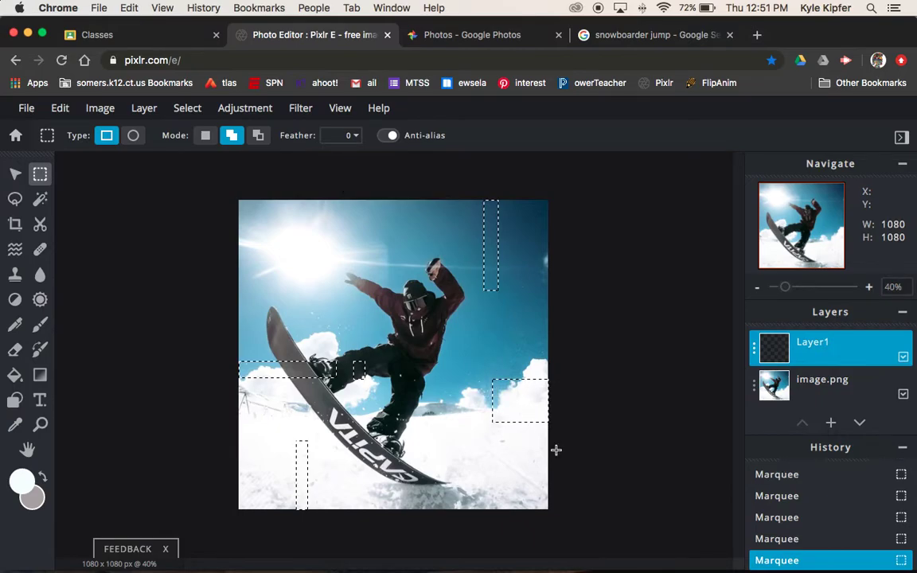
{"action": "left_click_drag", "start_coordinate": [568, 447], "coordinate": [496, 459]}
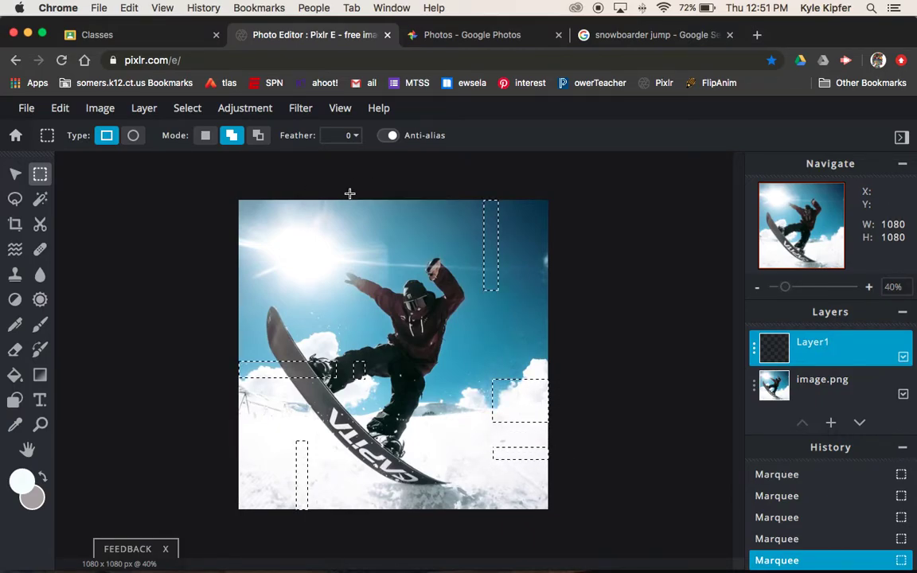
{"action": "left_click_drag", "start_coordinate": [350, 194], "coordinate": [358, 237]}
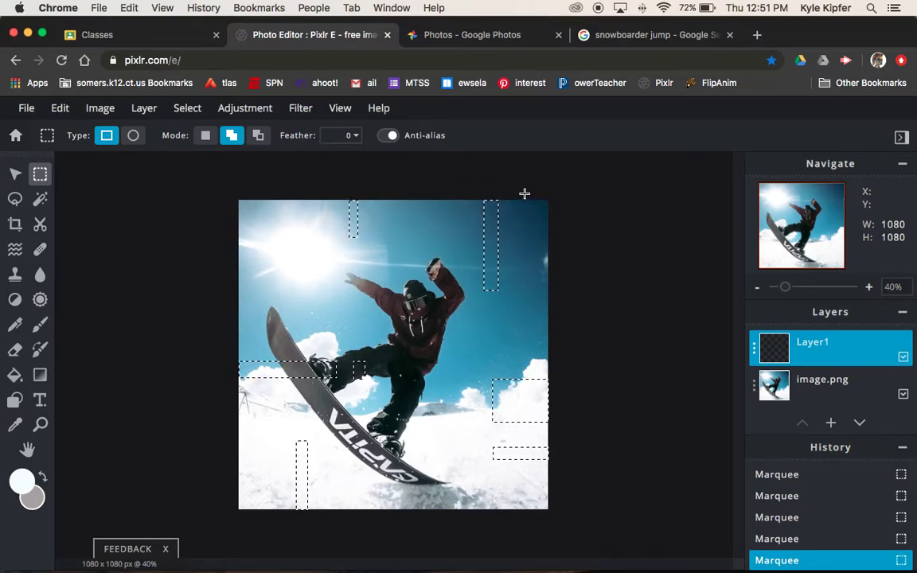
{"action": "left_click_drag", "start_coordinate": [512, 183], "coordinate": [519, 254]}
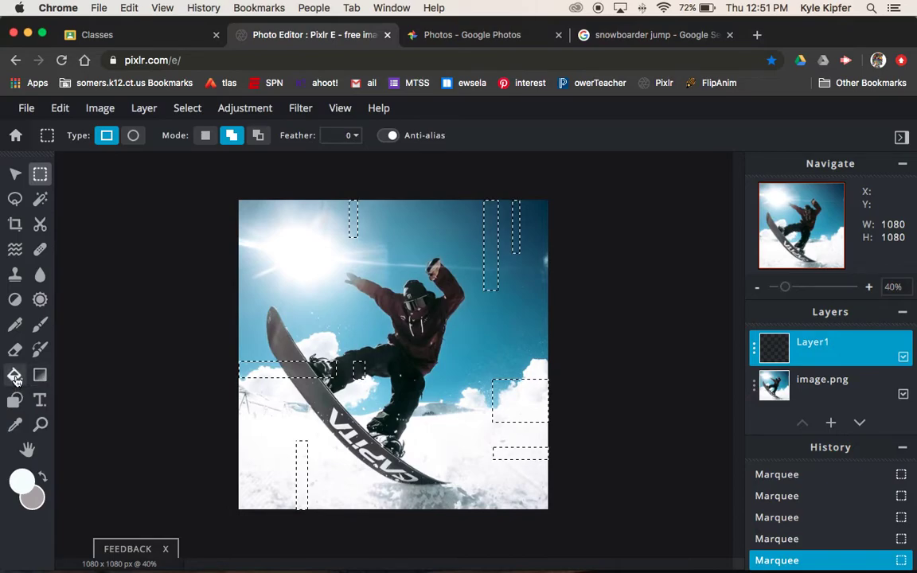
Step: Fill all the selected rectangles on Layer1 with neon green #5AF057 using the Paint Bucket
{"action": "left_click", "coordinate": [15, 379]}
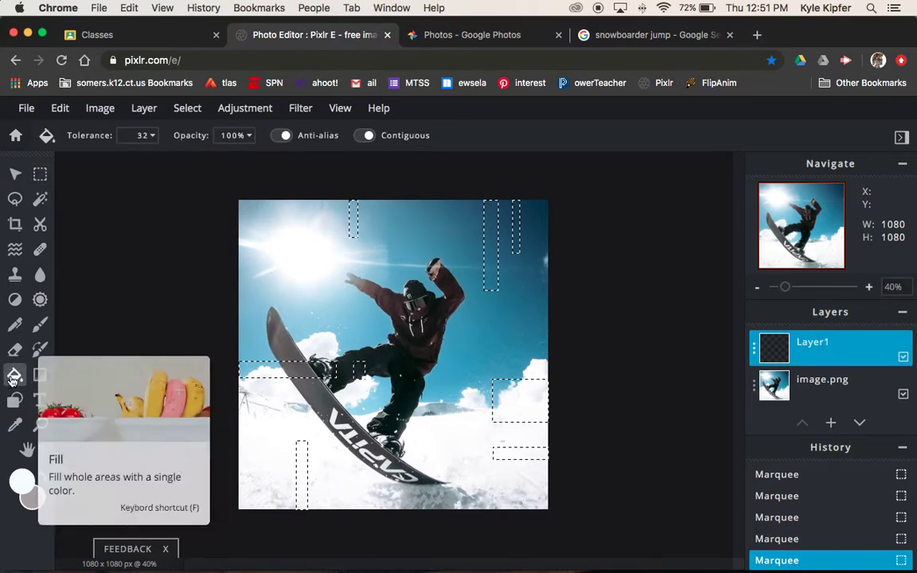
{"action": "left_click", "coordinate": [21, 483]}
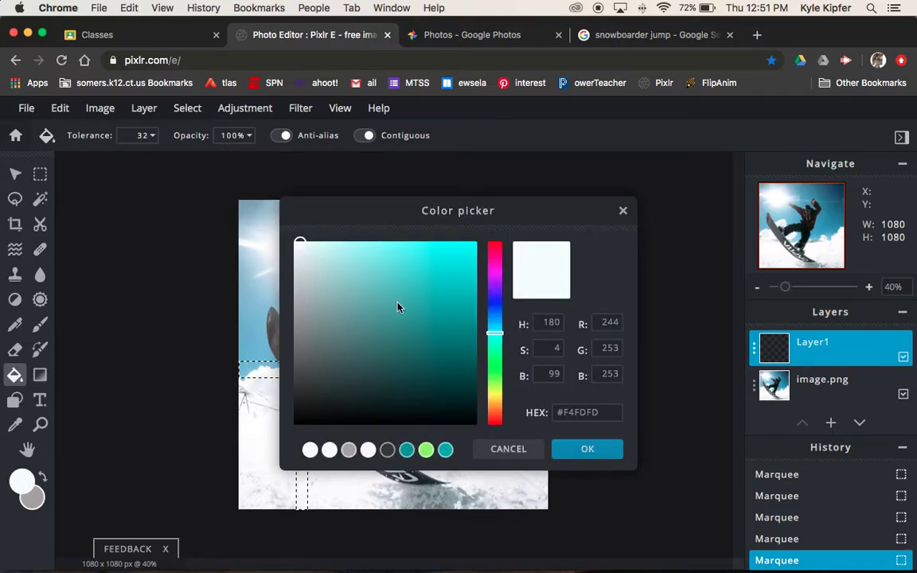
{"action": "left_click", "coordinate": [496, 366]}
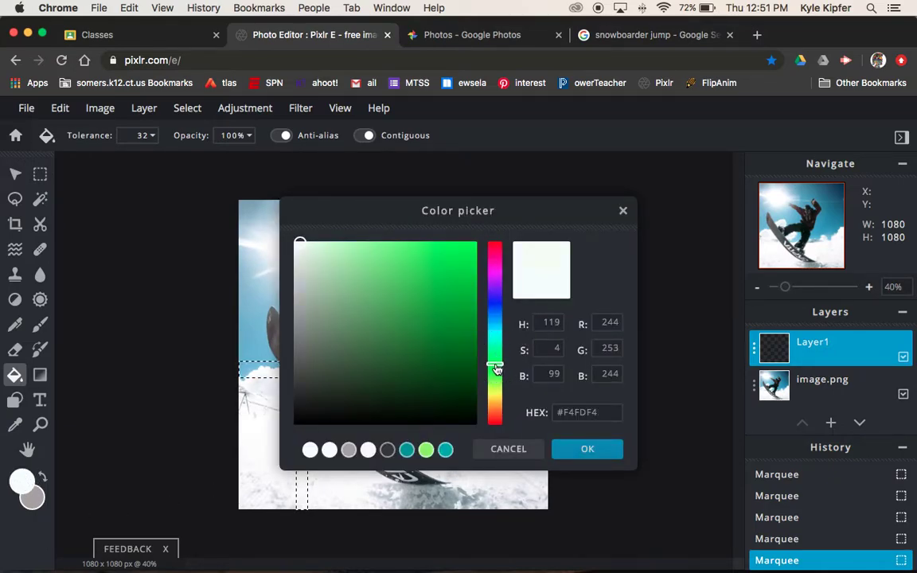
{"action": "left_click", "coordinate": [411, 254]}
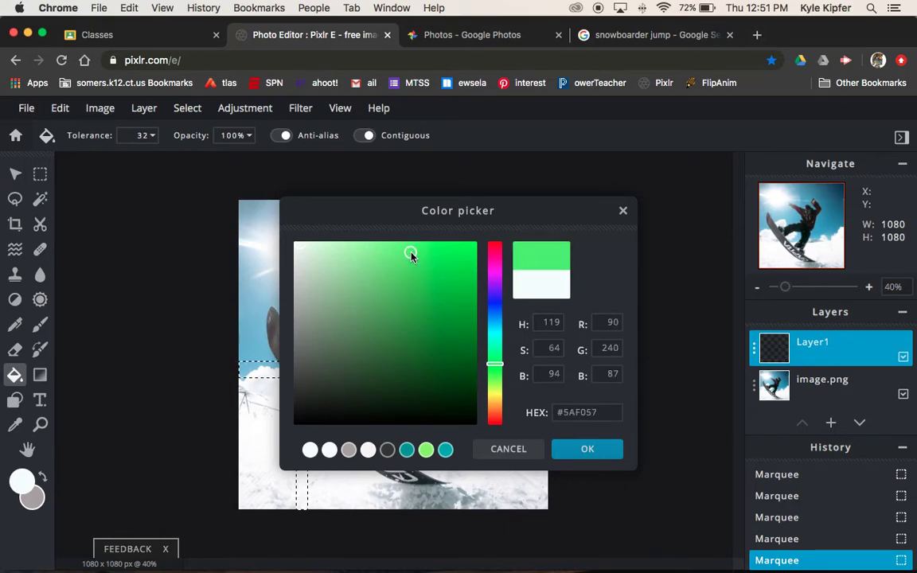
{"action": "left_click", "coordinate": [603, 448]}
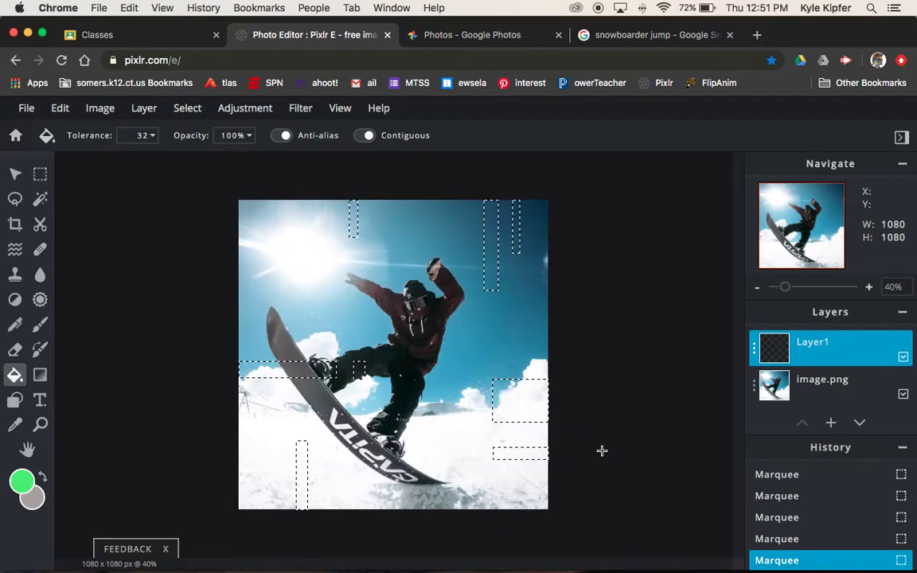
{"action": "left_click", "coordinate": [294, 370]}
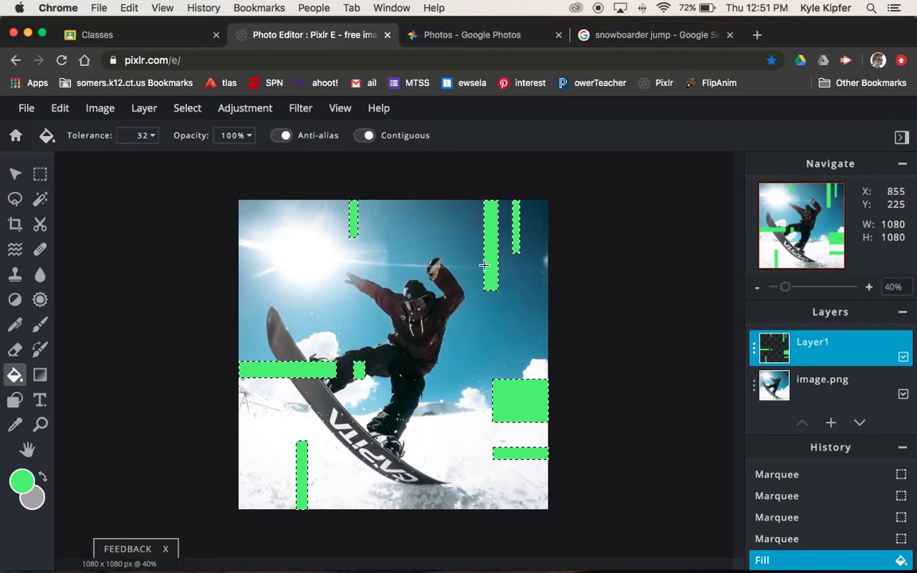
Step: Recolour the tall top-right strip and the bottom-left strip pink
{"action": "left_click", "coordinate": [22, 482]}
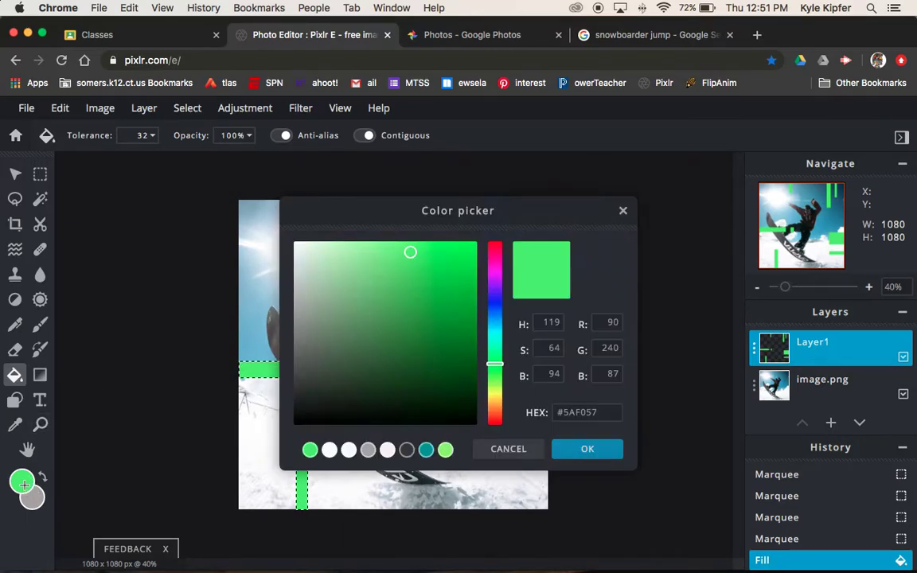
{"action": "left_click", "coordinate": [496, 274]}
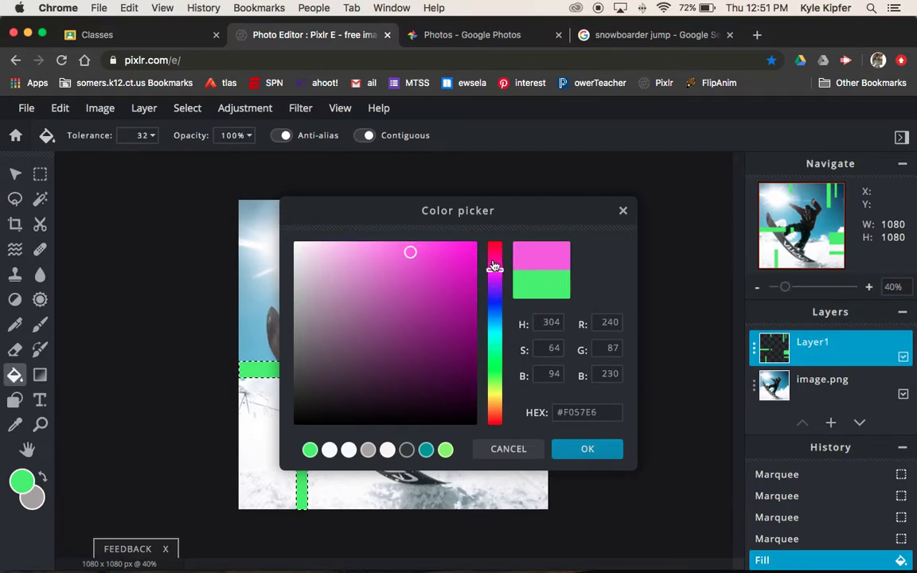
{"action": "left_click", "coordinate": [587, 449]}
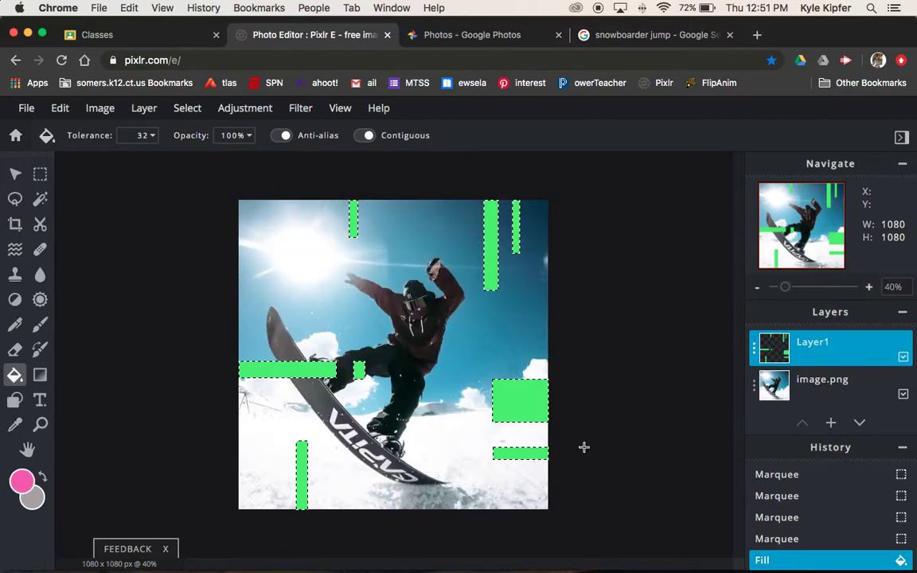
{"action": "left_click", "coordinate": [493, 234]}
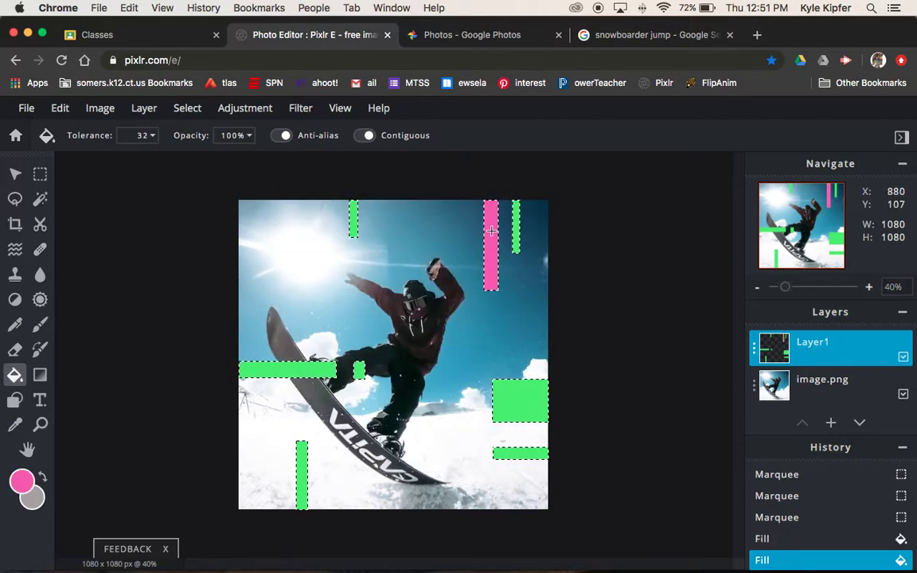
{"action": "left_click", "coordinate": [302, 466]}
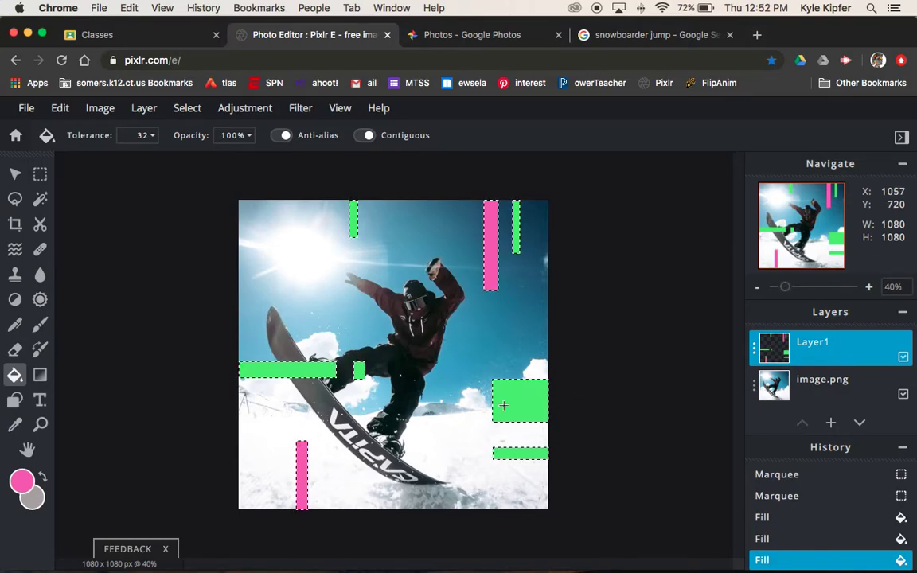
Step: Pick a vivid blue and recolour the lower-right bar with it
{"action": "left_click", "coordinate": [21, 482]}
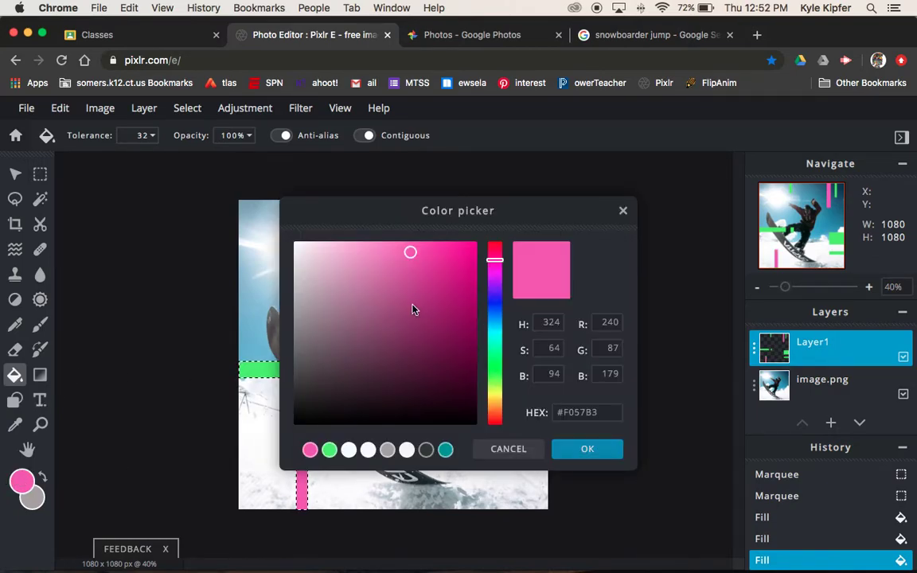
{"action": "left_click", "coordinate": [496, 325]}
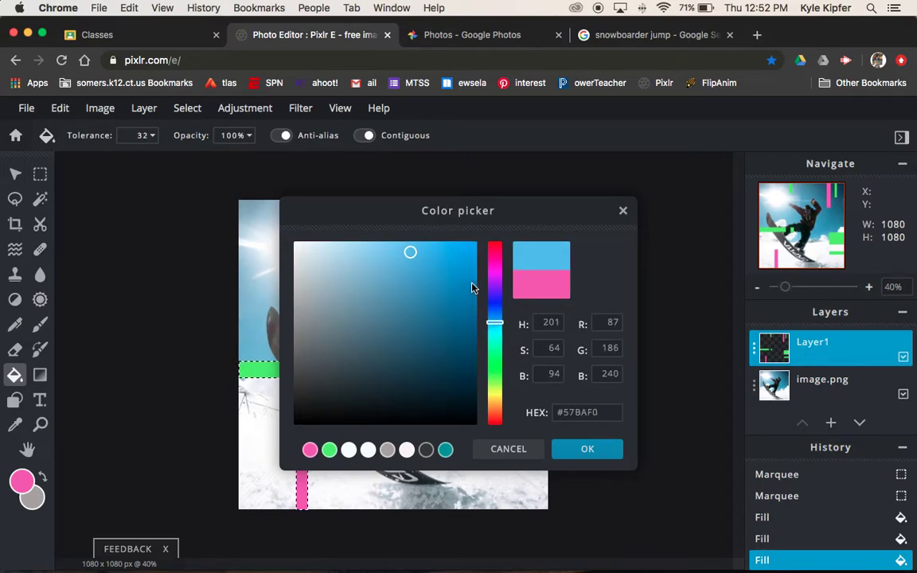
{"action": "left_click", "coordinate": [460, 330]}
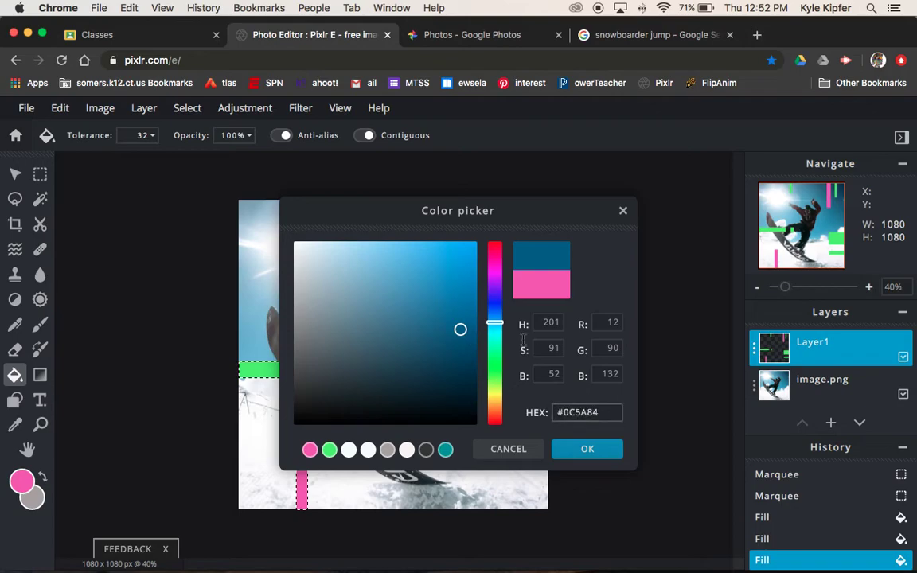
{"action": "left_click", "coordinate": [463, 285]}
{"action": "left_click", "coordinate": [467, 255]}
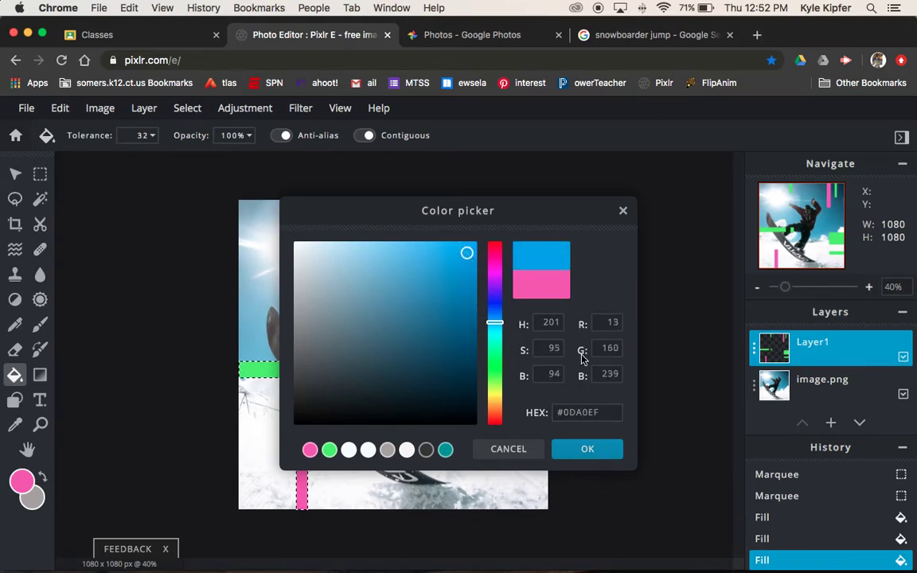
{"action": "left_click", "coordinate": [589, 451]}
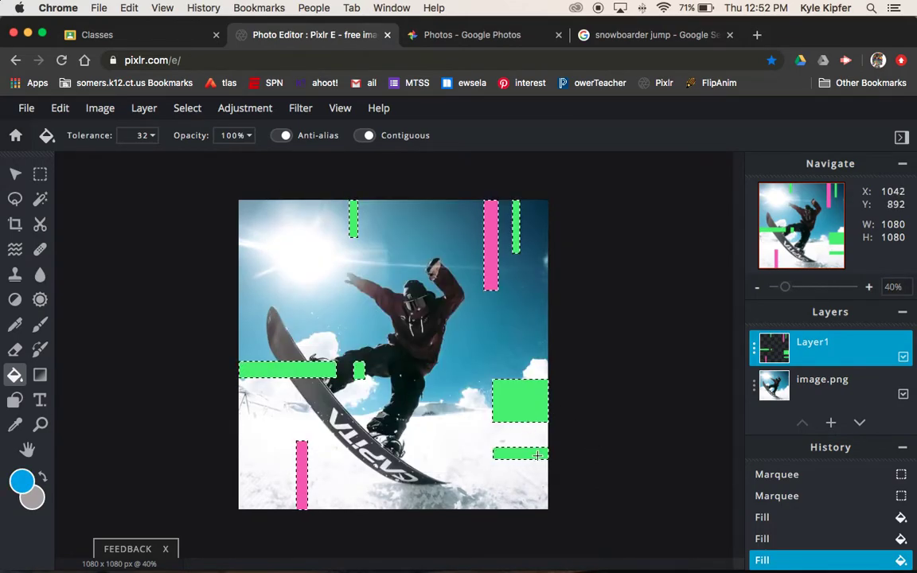
{"action": "left_click", "coordinate": [493, 455]}
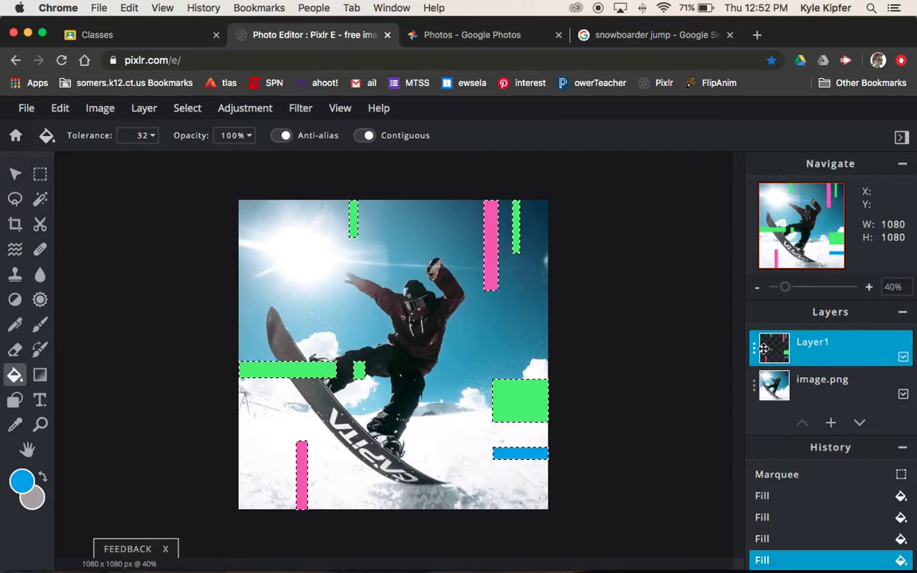
Step: Clear the selection and duplicate the image.png photo layer
{"action": "key", "text": "super+d"}
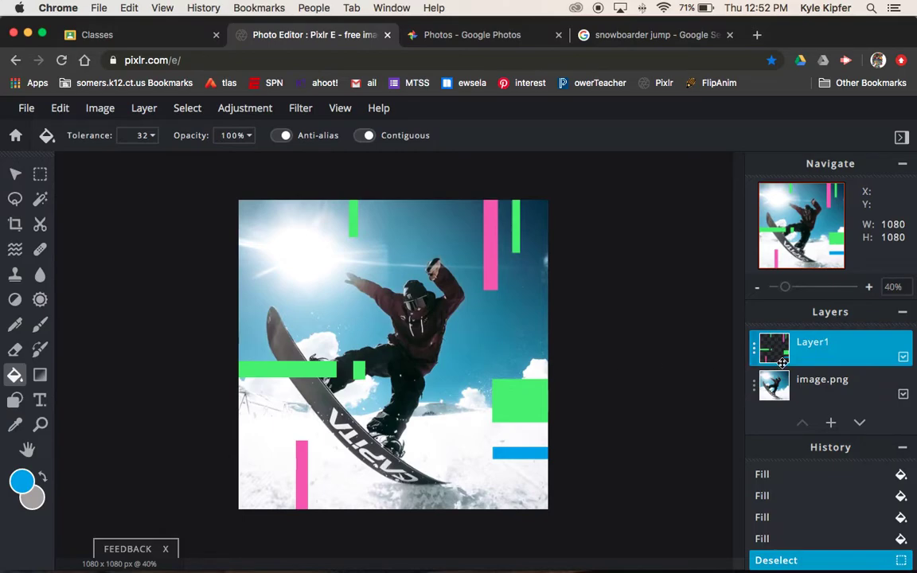
{"action": "left_click", "coordinate": [834, 384]}
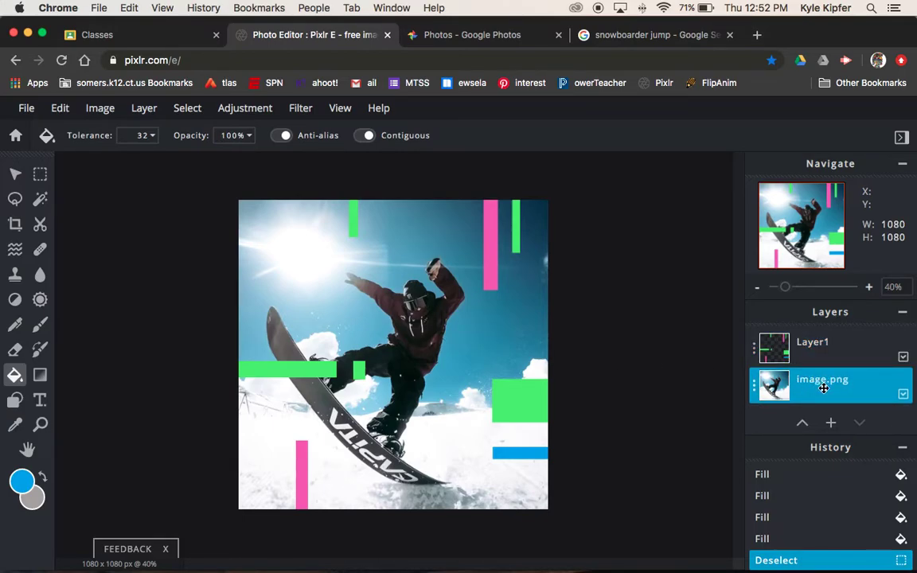
{"action": "left_click", "coordinate": [756, 386]}
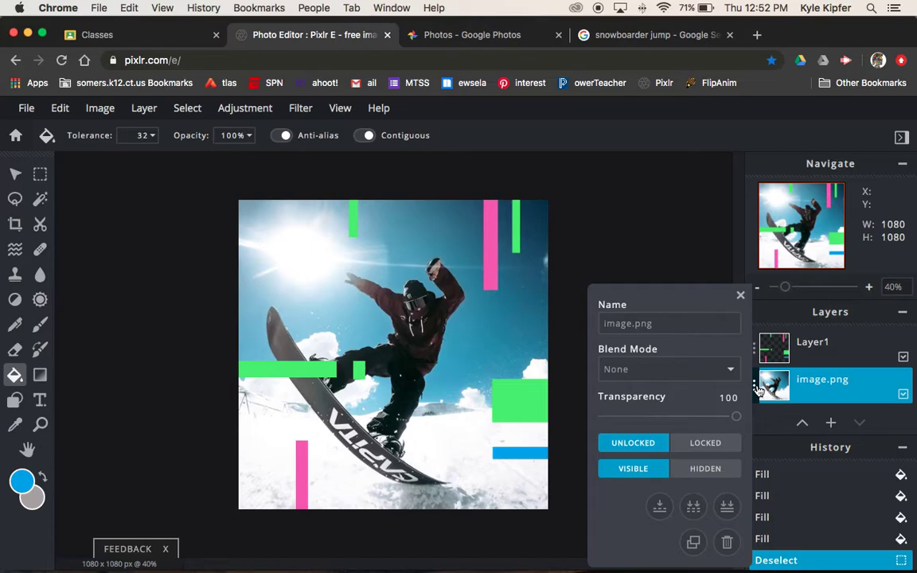
{"action": "left_click", "coordinate": [693, 543]}
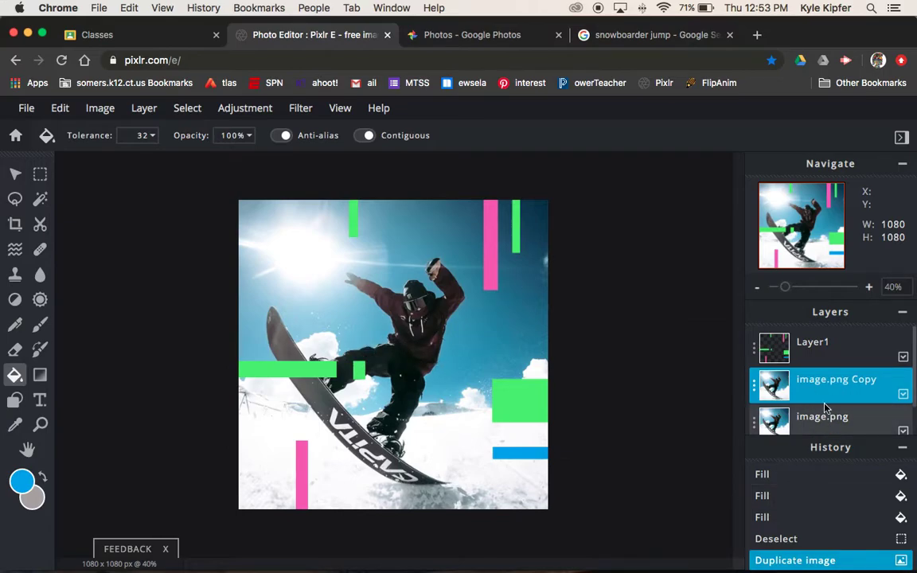
Step: Duplicate the photo copy twice more, leaving four photo layers beneath Layer1
{"action": "left_click", "coordinate": [782, 390]}
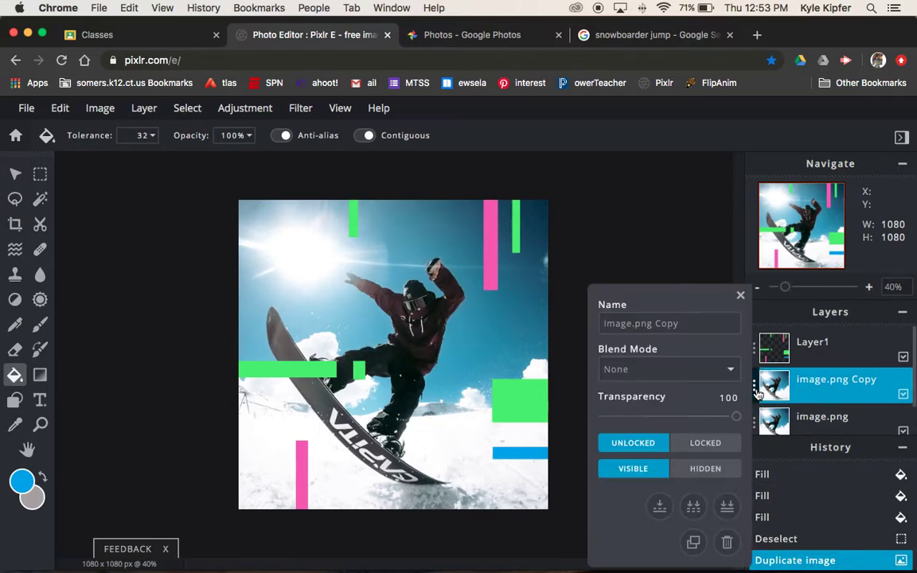
{"action": "left_click", "coordinate": [693, 544]}
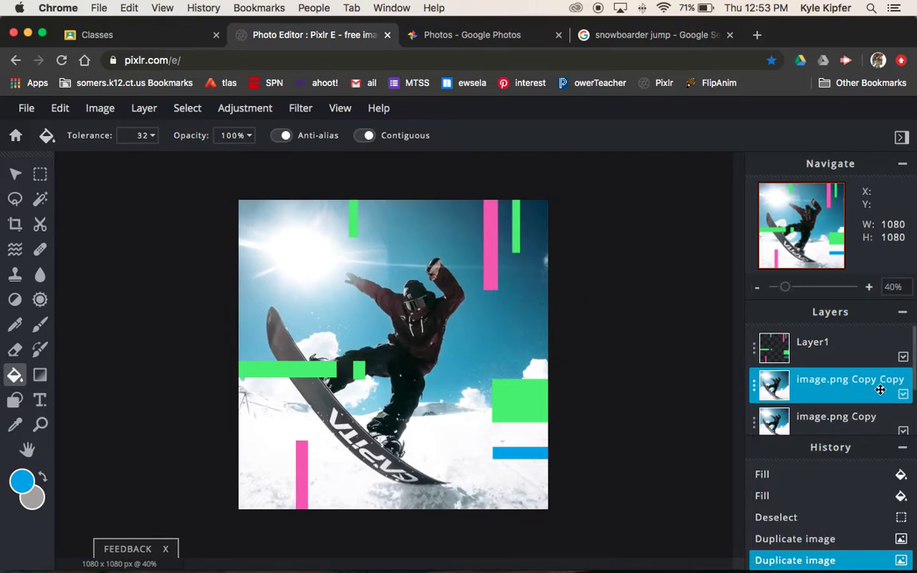
{"action": "left_click", "coordinate": [830, 389]}
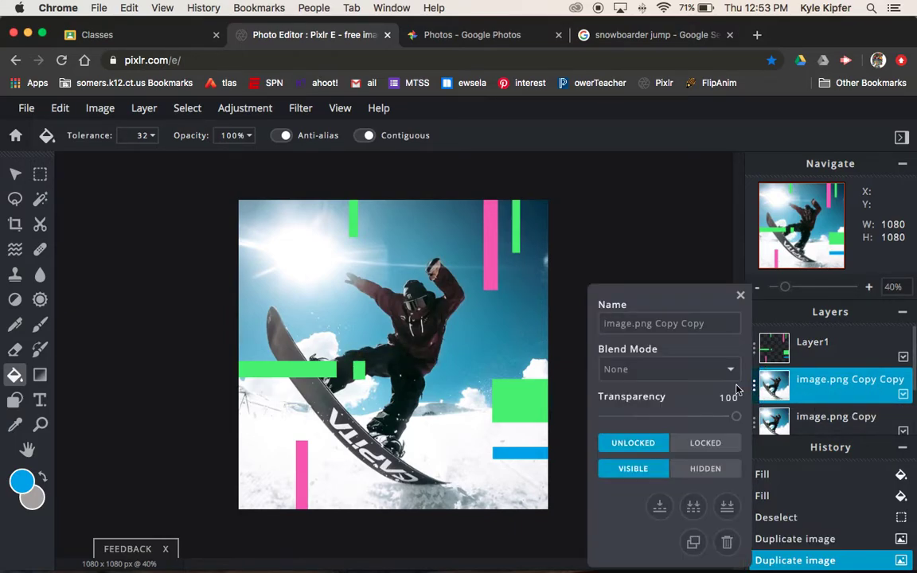
{"action": "left_click", "coordinate": [694, 543]}
{"action": "scroll", "coordinate": [822, 384], "scroll_direction": "down", "scroll_amount": 3}
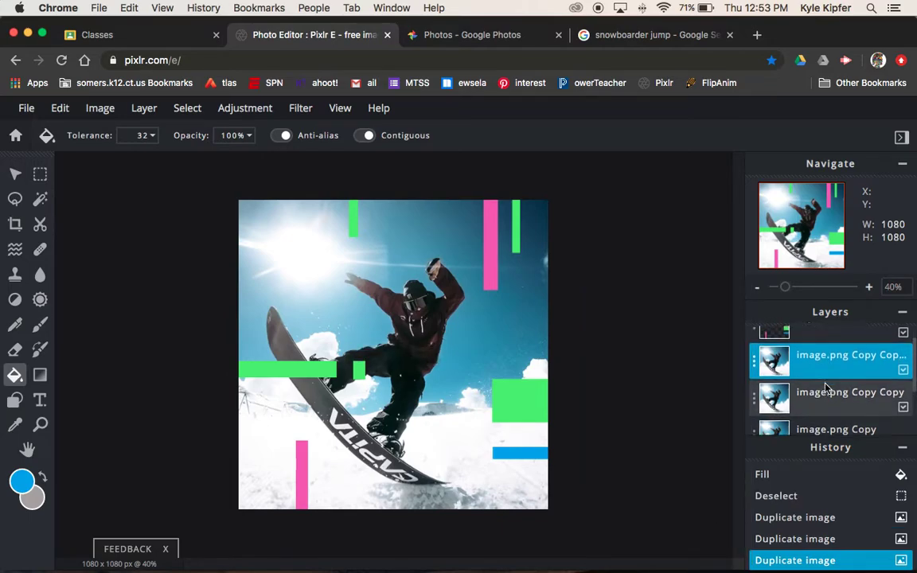
{"action": "scroll", "coordinate": [825, 387], "scroll_direction": "up", "scroll_amount": 1}
{"action": "scroll", "coordinate": [825, 387], "scroll_direction": "down", "scroll_amount": 1}
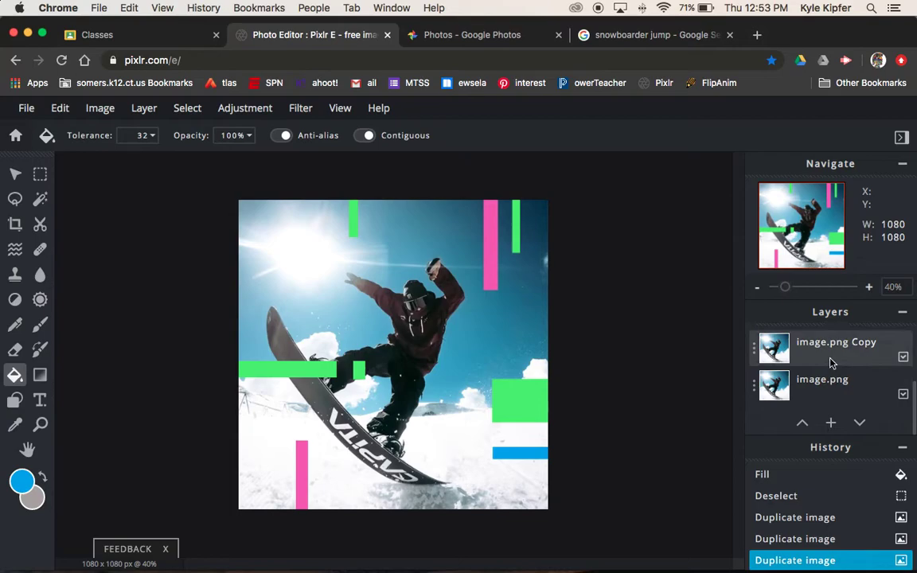
{"action": "scroll", "coordinate": [827, 363], "scroll_direction": "up", "scroll_amount": 2}
{"action": "scroll", "coordinate": [845, 370], "scroll_direction": "up", "scroll_amount": 2}
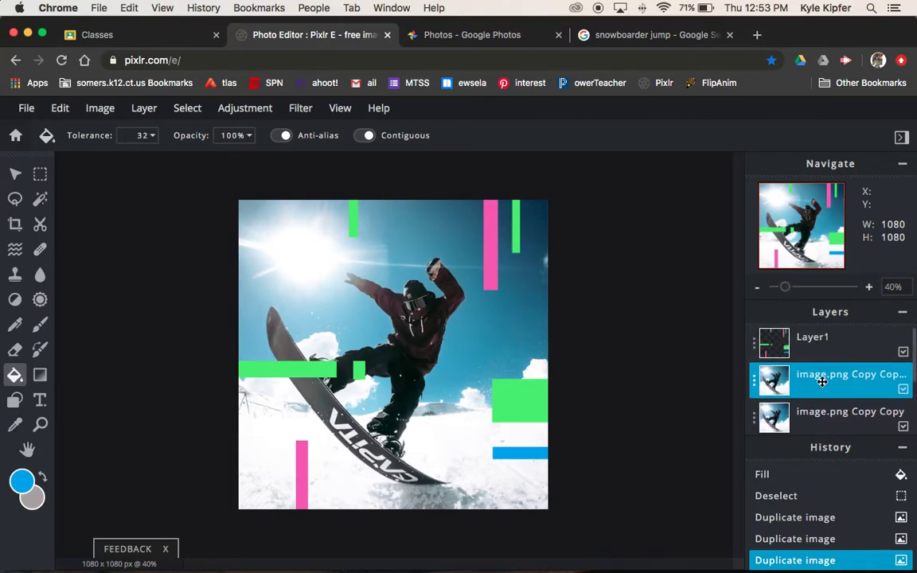
{"action": "scroll", "coordinate": [822, 381], "scroll_direction": "down", "scroll_amount": 3}
{"action": "scroll", "coordinate": [822, 384], "scroll_direction": "up", "scroll_amount": 3}
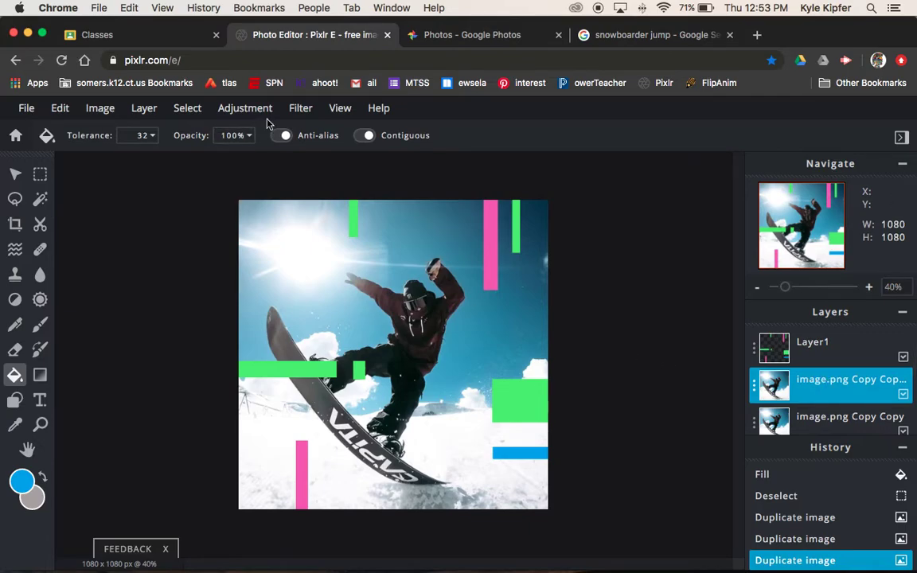
Step: Apply the Fringe filter at Amount -100 to the top photo copy, then hide that layer
{"action": "left_click", "coordinate": [300, 109]}
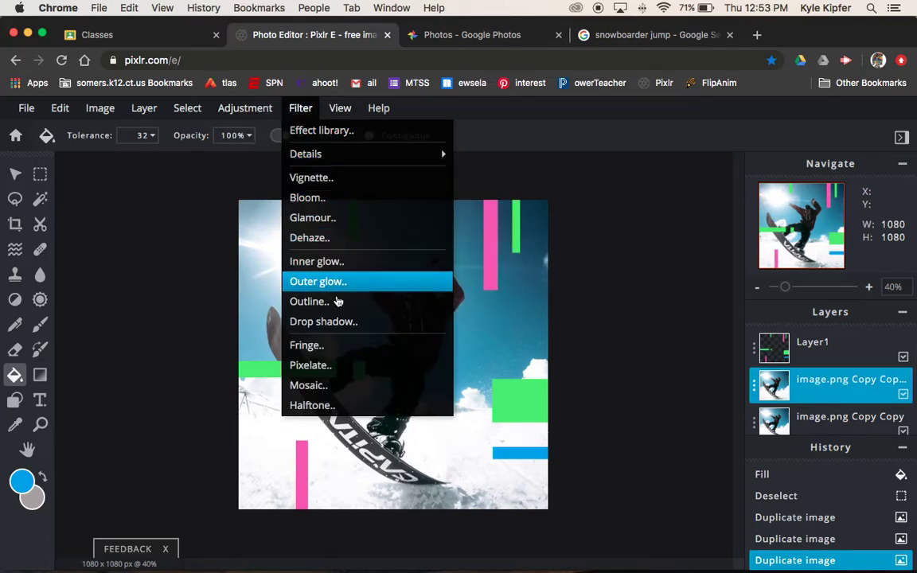
{"action": "left_click", "coordinate": [360, 352]}
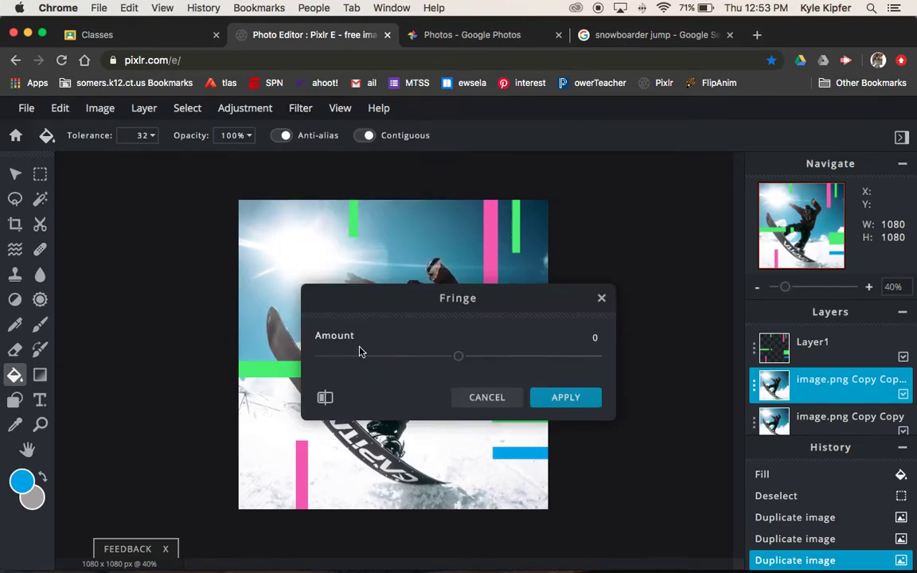
{"action": "left_click_drag", "start_coordinate": [470, 304], "coordinate": [620, 372]}
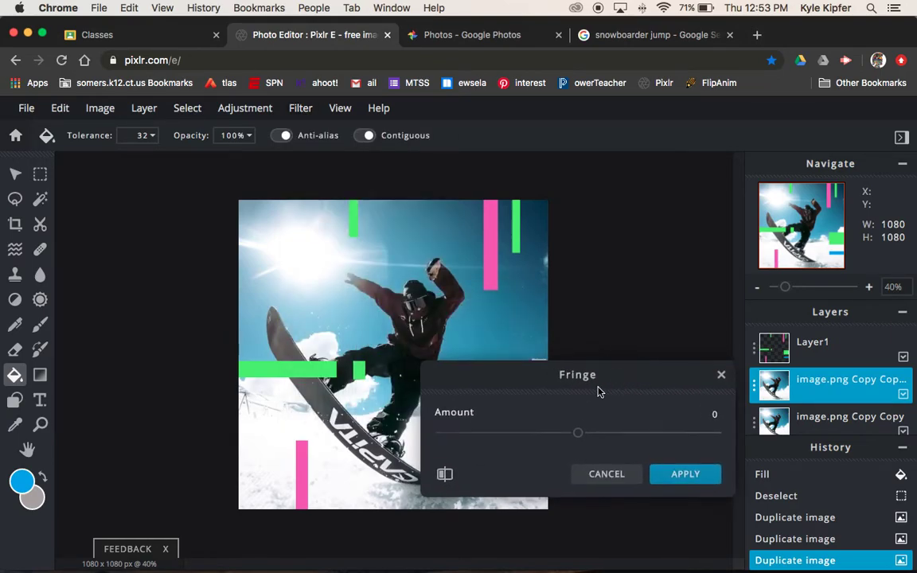
{"action": "left_click_drag", "start_coordinate": [578, 434], "coordinate": [772, 440]}
{"action": "left_click_drag", "start_coordinate": [699, 445], "coordinate": [374, 441]}
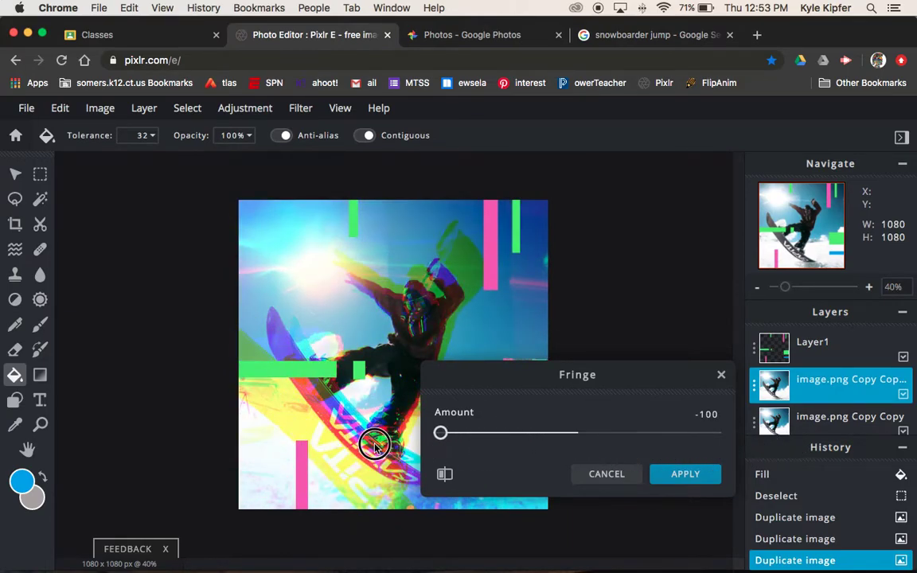
{"action": "left_click", "coordinate": [684, 475]}
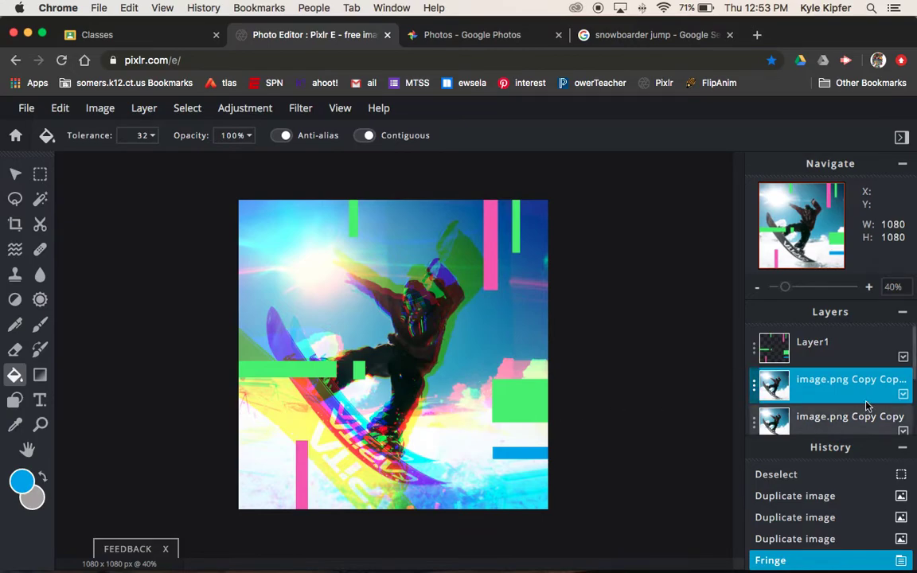
{"action": "left_click", "coordinate": [902, 395]}
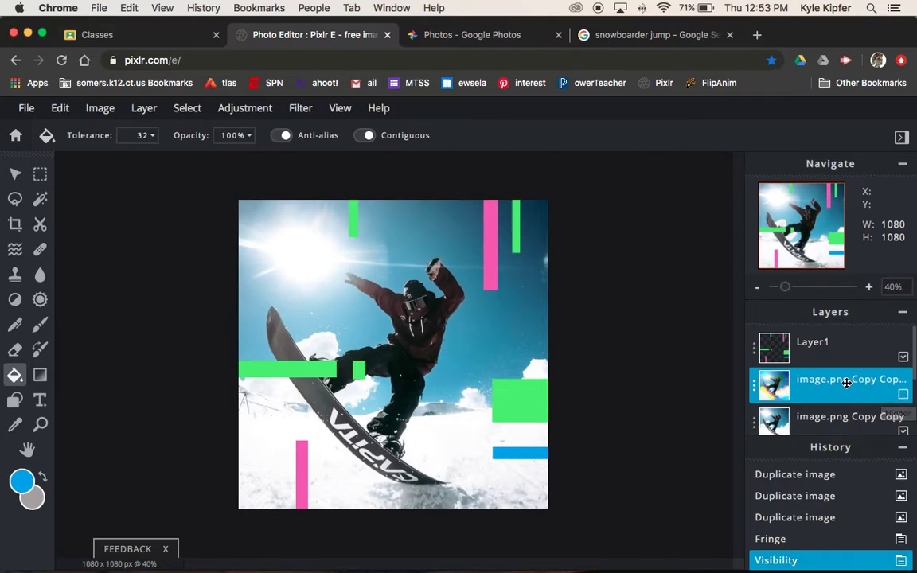
Step: Apply the Mosaic filter at Amount 70 to image.png Copy Copy and hide that layer
{"action": "mouse_move", "coordinate": [843, 381]}
{"action": "left_mouse_down"}
{"action": "mouse_move", "coordinate": [795, 380]}
{"action": "mouse_move", "coordinate": [846, 383]}
{"action": "left_mouse_up"}
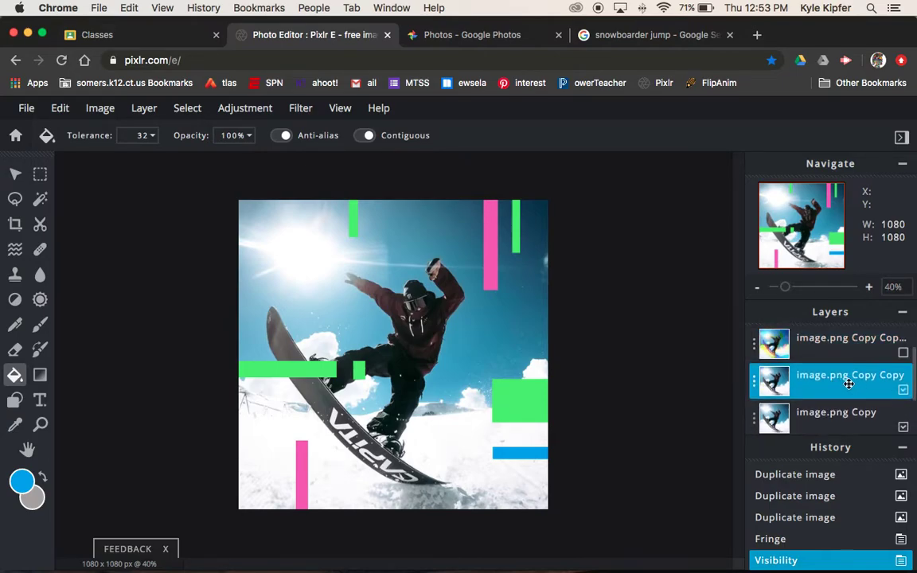
{"action": "left_click", "coordinate": [301, 108]}
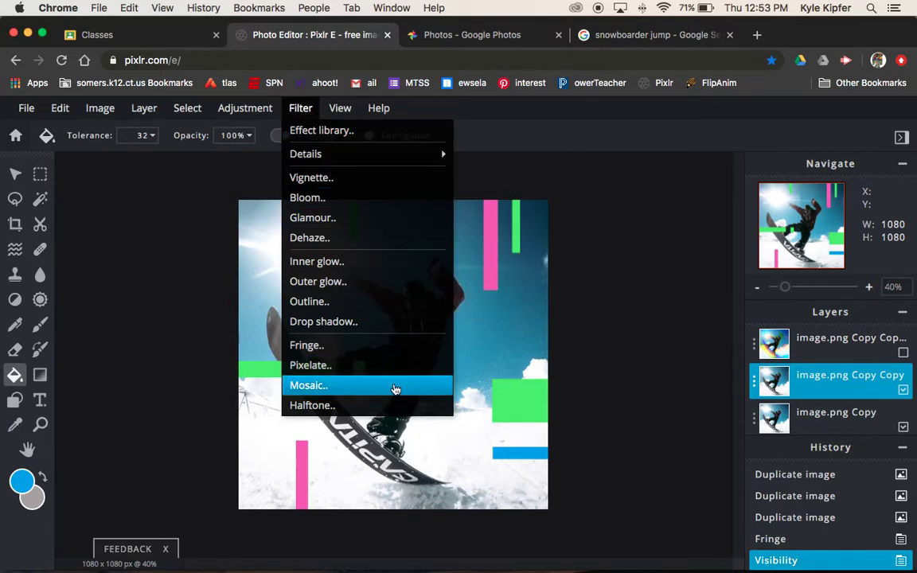
{"action": "left_click", "coordinate": [395, 389]}
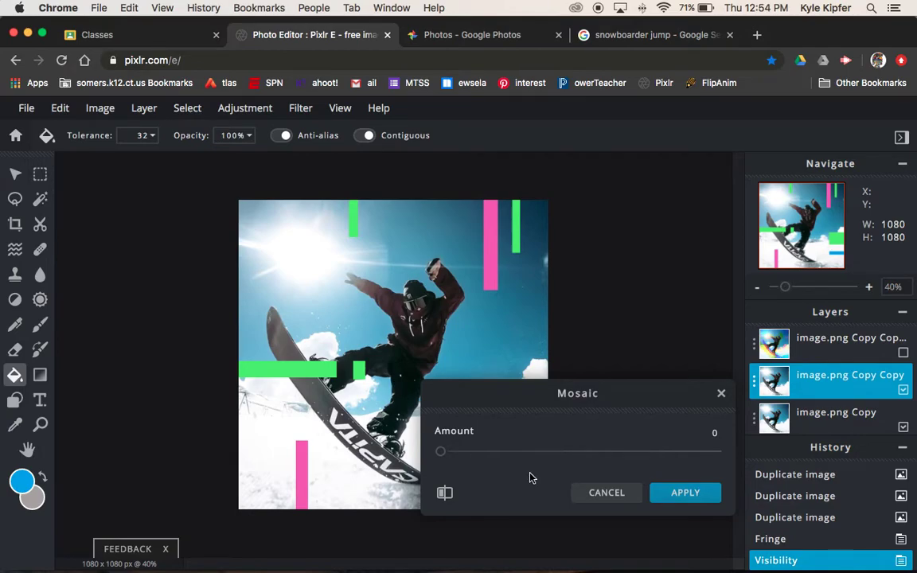
{"action": "left_click_drag", "start_coordinate": [440, 452], "coordinate": [643, 460]}
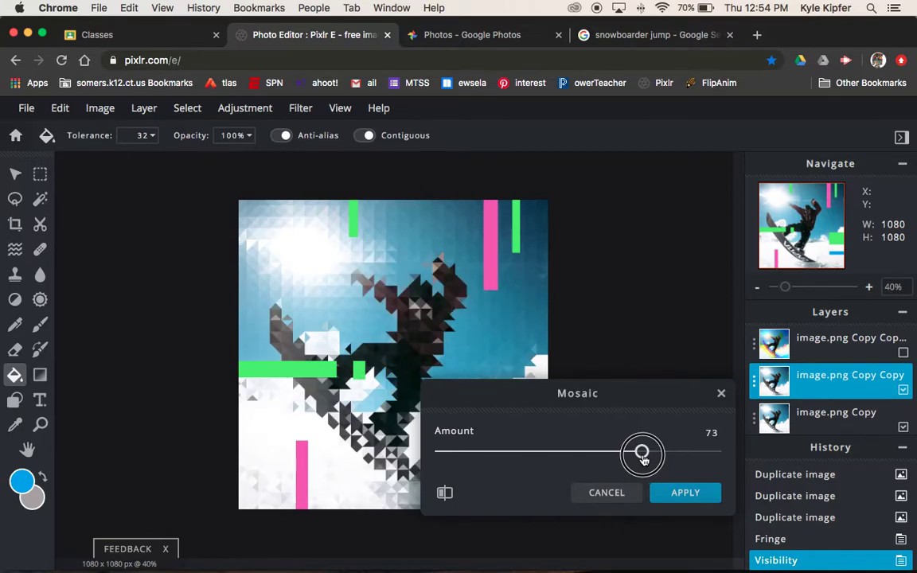
{"action": "left_click_drag", "start_coordinate": [643, 460], "coordinate": [635, 460]}
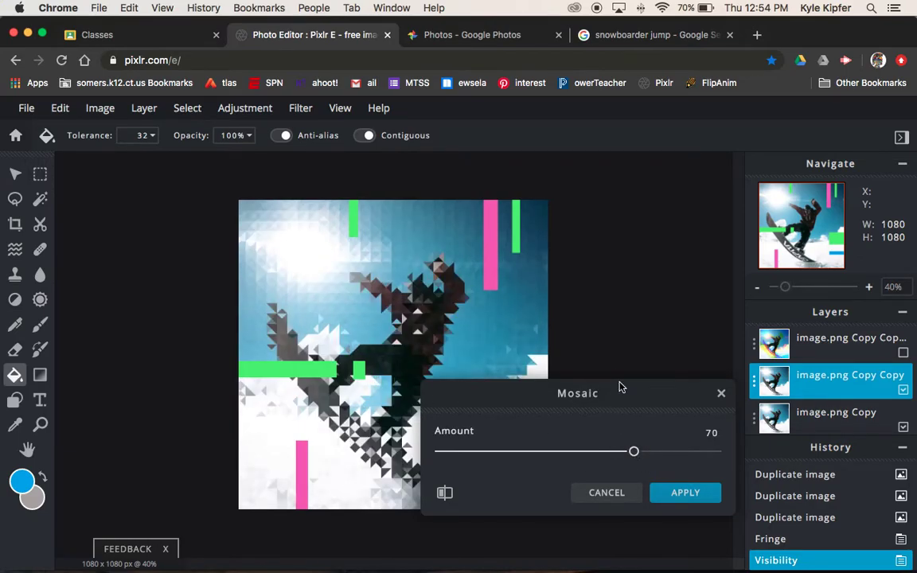
{"action": "left_click_drag", "start_coordinate": [628, 399], "coordinate": [748, 365]}
{"action": "left_click", "coordinate": [816, 460]}
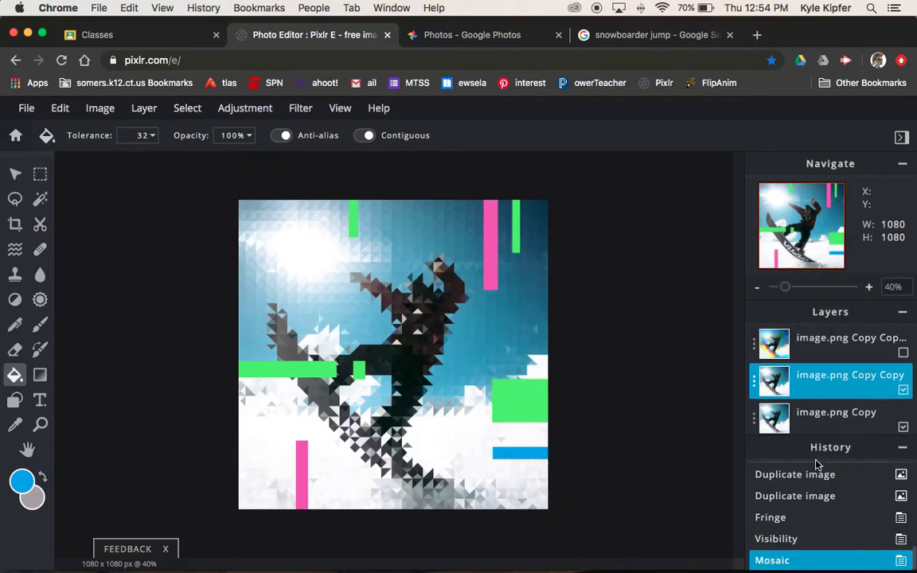
{"action": "left_click", "coordinate": [903, 391]}
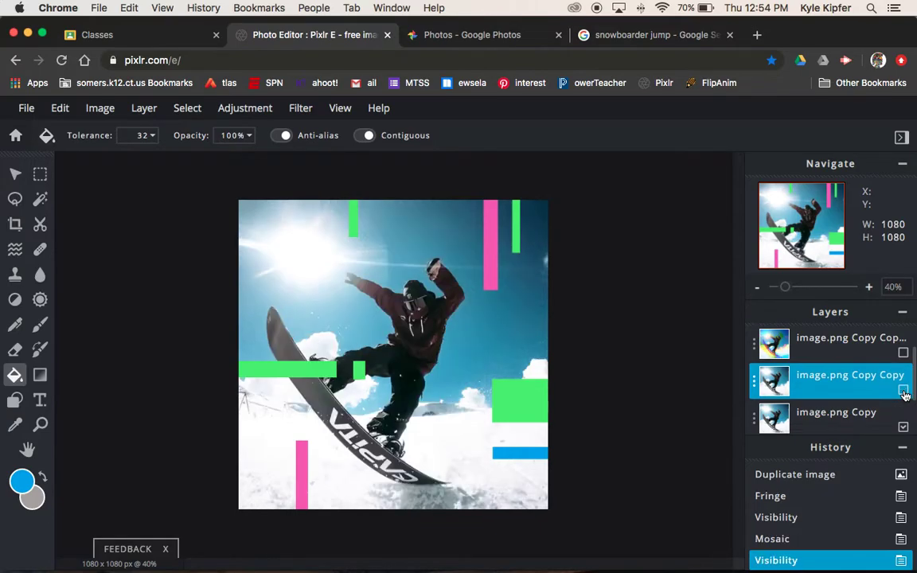
{"action": "left_click", "coordinate": [839, 413]}
Step: Apply the Halftone filter with Frequency 80 to the image.png Copy layer
{"action": "scroll", "coordinate": [832, 374], "scroll_direction": "down", "scroll_amount": 1}
{"action": "scroll", "coordinate": [846, 374], "scroll_direction": "down", "scroll_amount": 1}
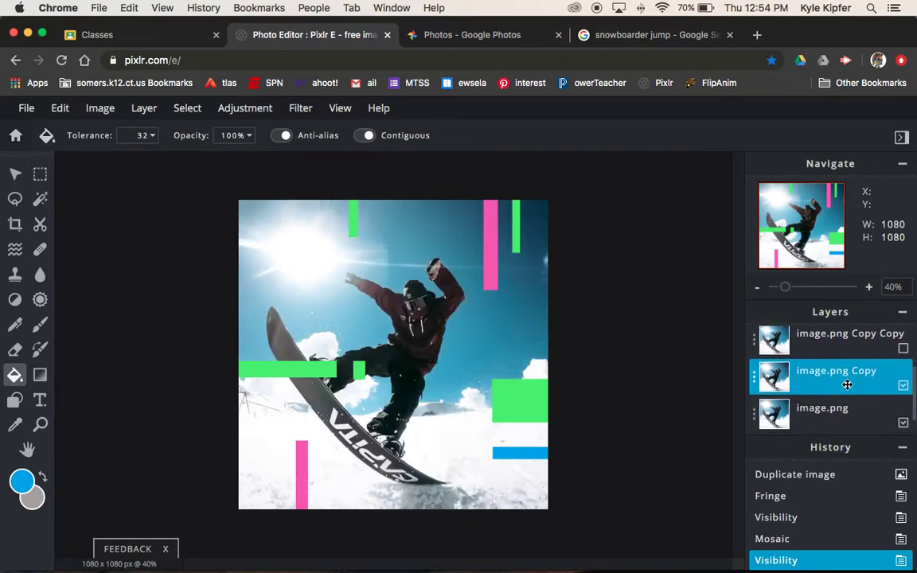
{"action": "left_click", "coordinate": [305, 111]}
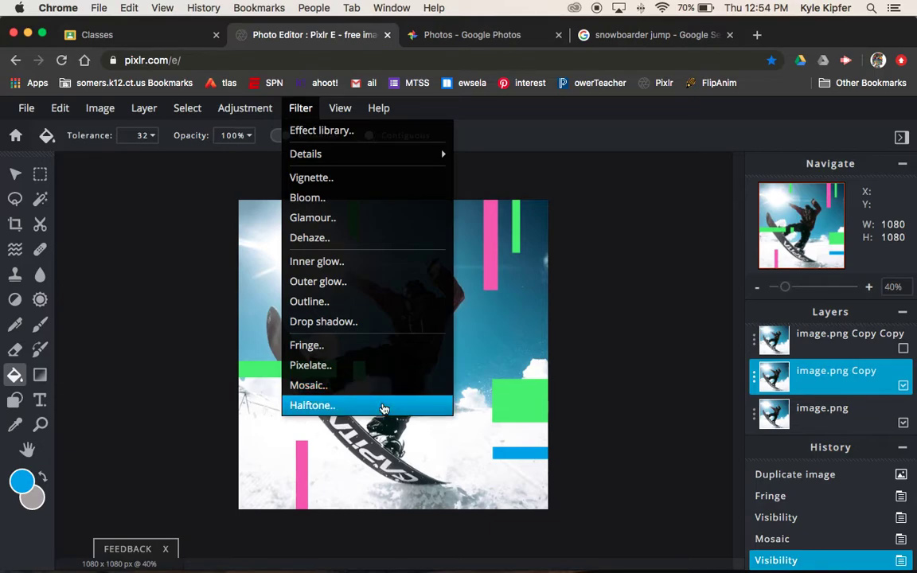
{"action": "left_click", "coordinate": [385, 411]}
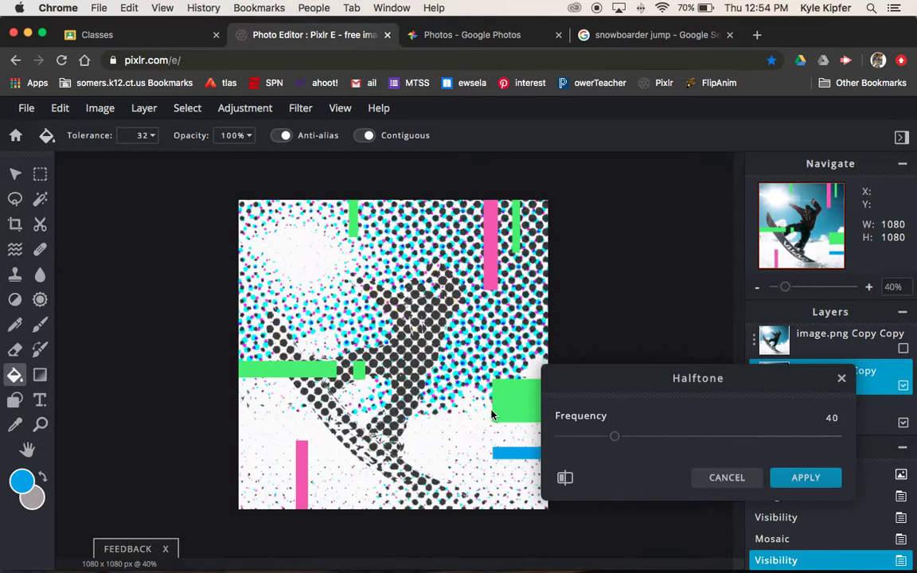
{"action": "left_click_drag", "start_coordinate": [615, 381], "coordinate": [649, 370]}
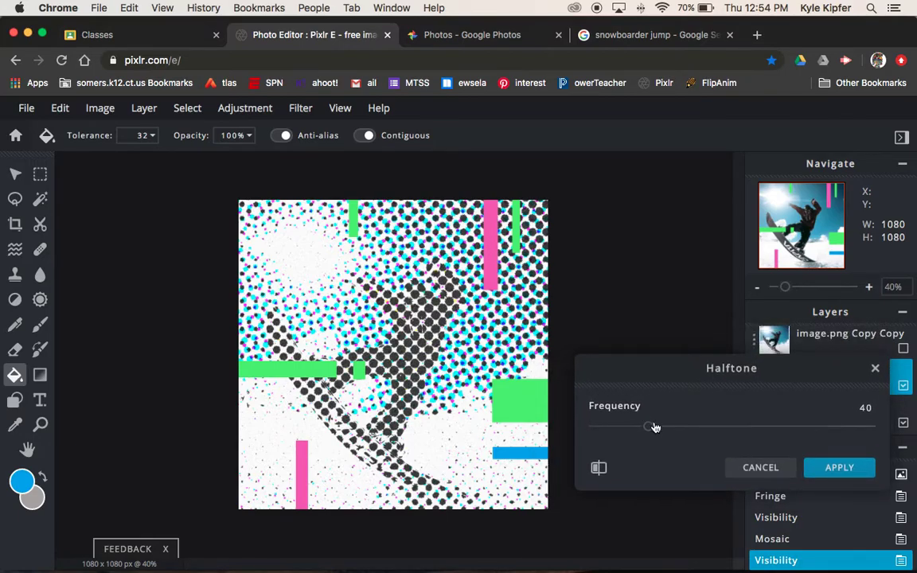
{"action": "left_click_drag", "start_coordinate": [649, 430], "coordinate": [710, 436]}
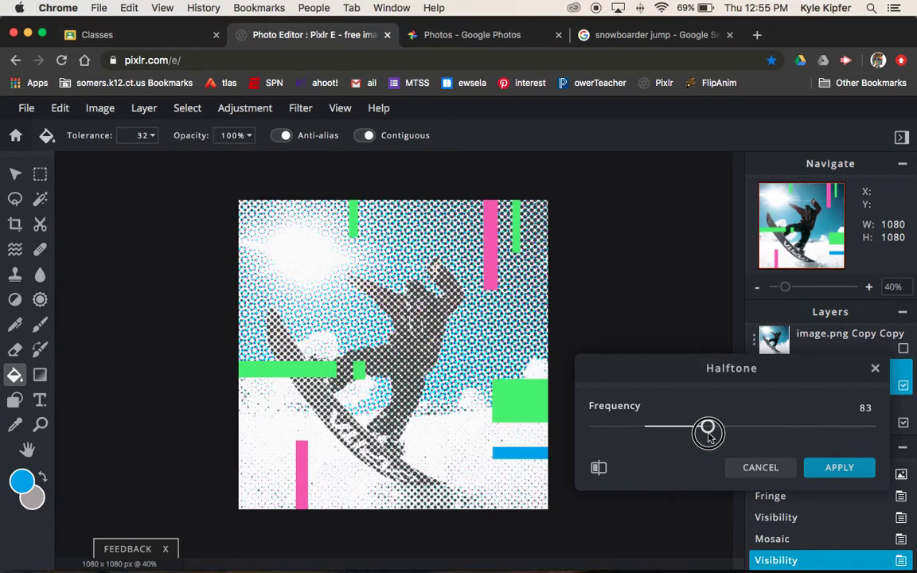
{"action": "left_click_drag", "start_coordinate": [709, 434], "coordinate": [705, 437]}
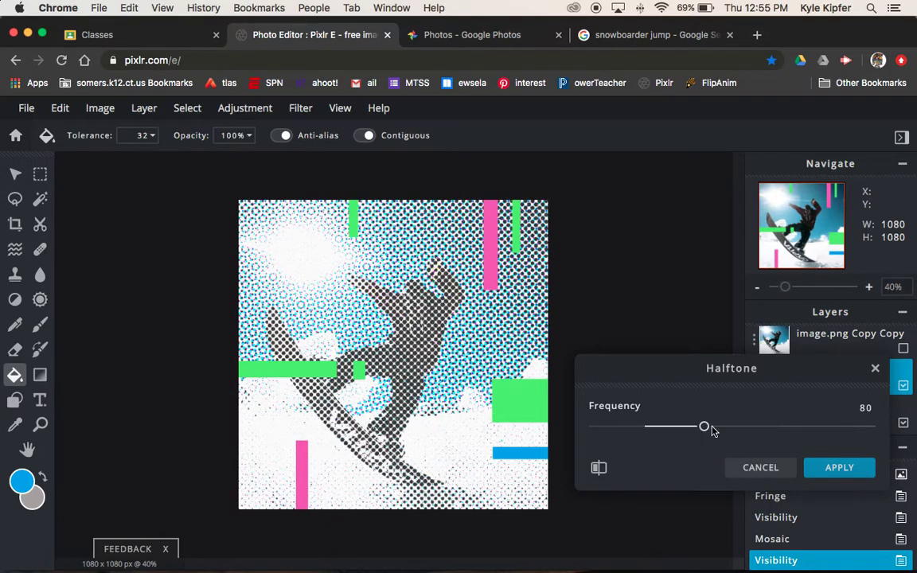
{"action": "left_click", "coordinate": [837, 469]}
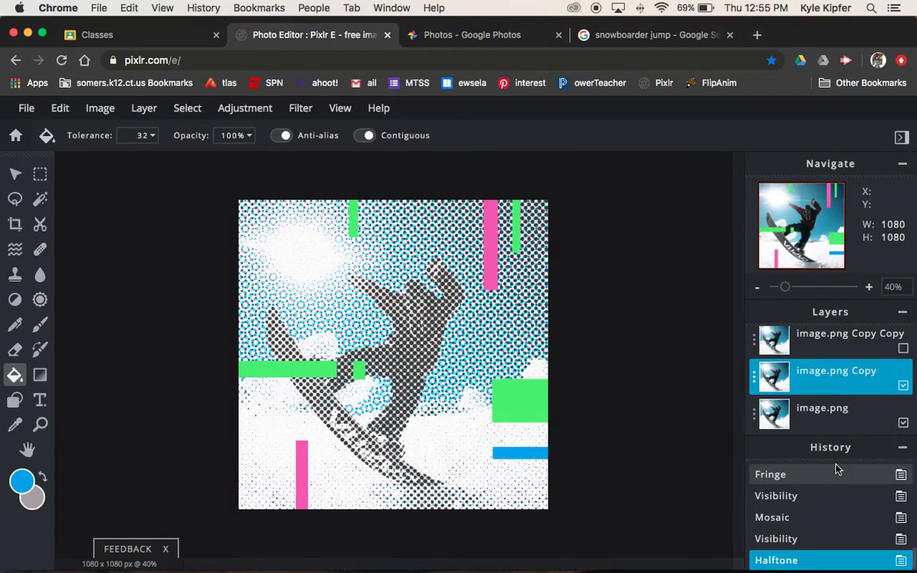
Step: Hide the halftone copy and select the base image.png layer with the Move tool
{"action": "left_click", "coordinate": [903, 386]}
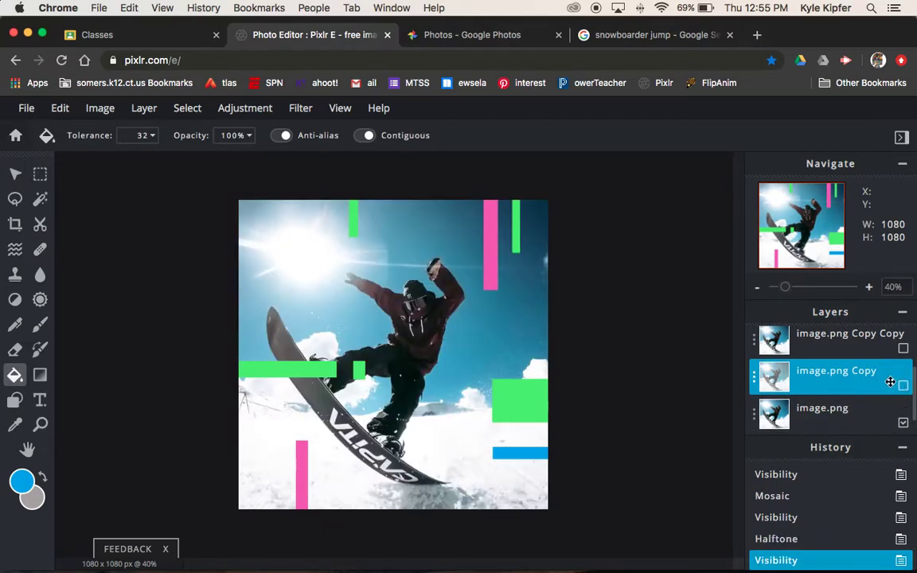
{"action": "left_click", "coordinate": [851, 414]}
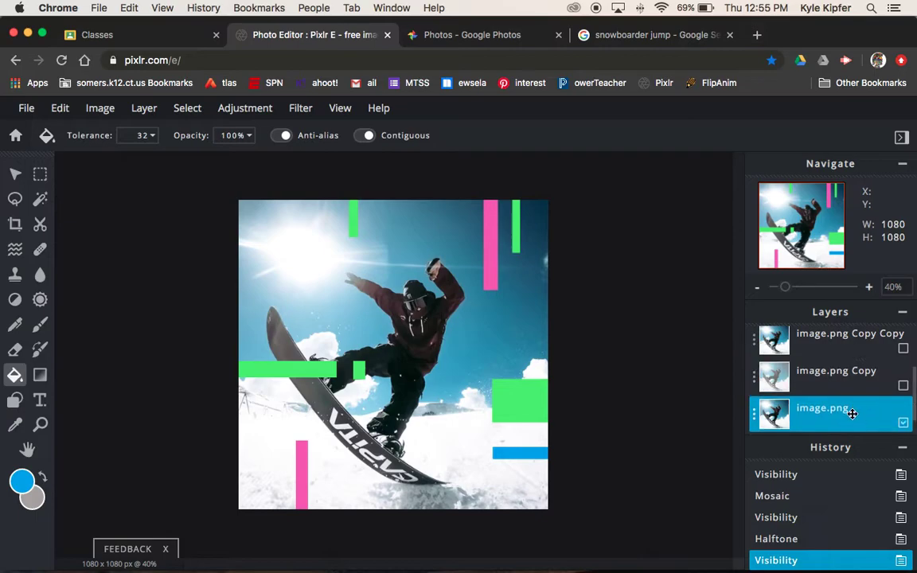
{"action": "scroll", "coordinate": [851, 398], "scroll_direction": "down", "scroll_amount": 1}
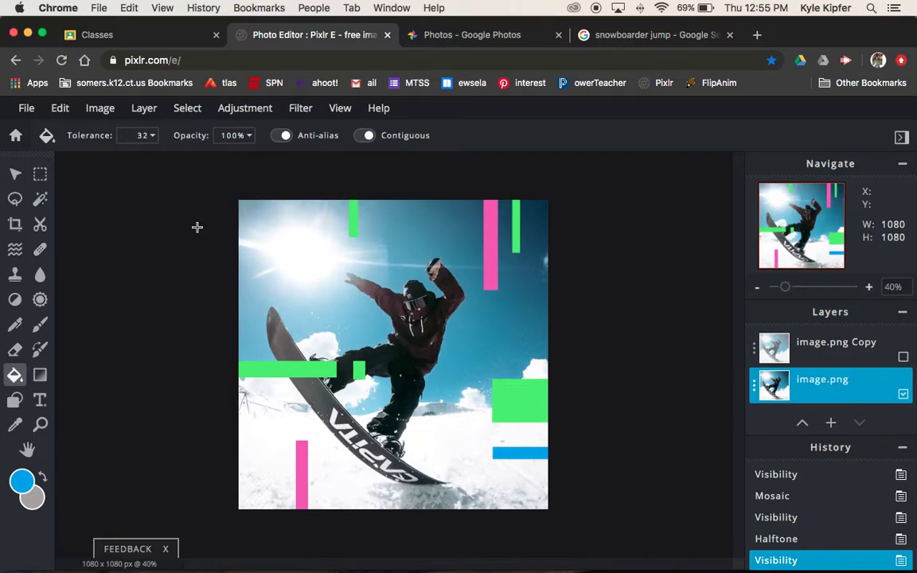
{"action": "left_click", "coordinate": [15, 174]}
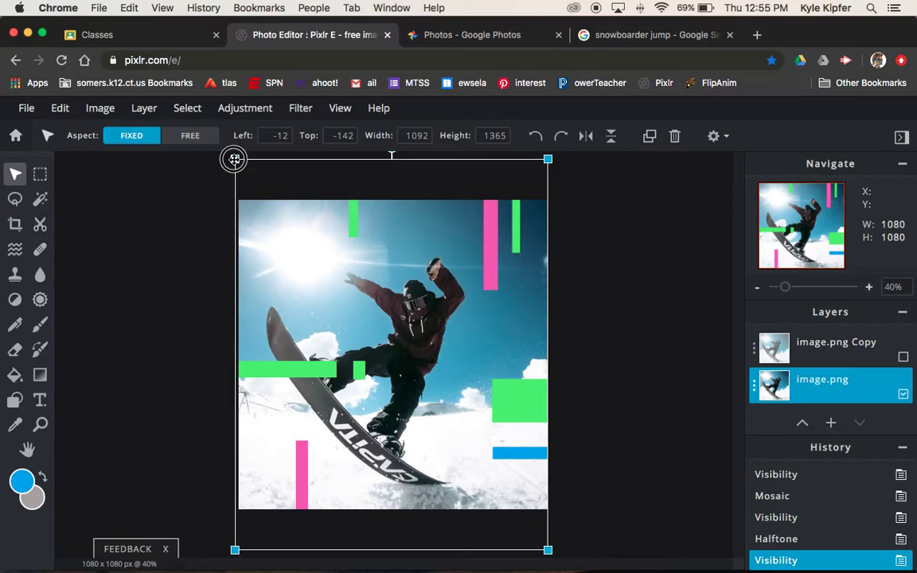
Step: Enlarge image.png in stages to about 1795 × 2244, then zoom the canvas to 30%
{"action": "left_click_drag", "start_coordinate": [234, 158], "coordinate": [220, 148]}
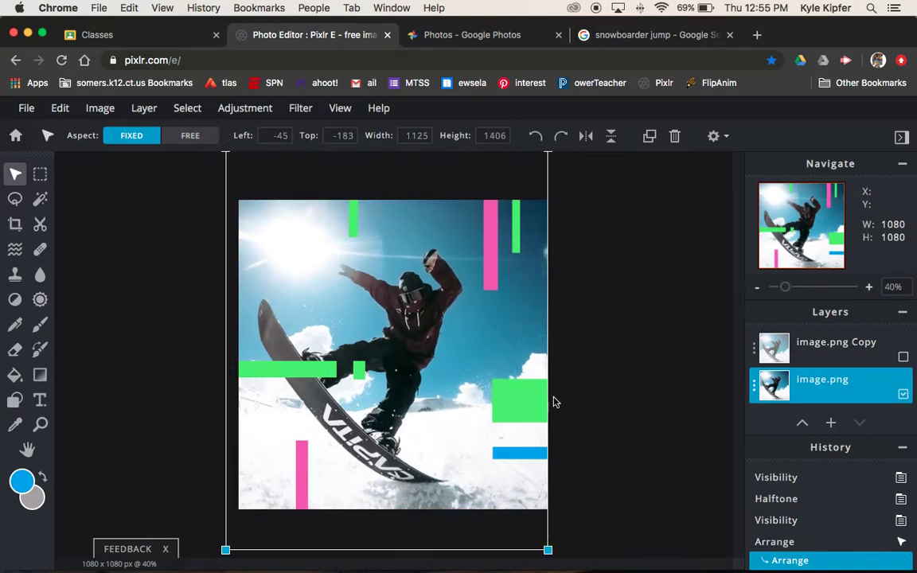
{"action": "left_click_drag", "start_coordinate": [548, 550], "coordinate": [572, 560]}
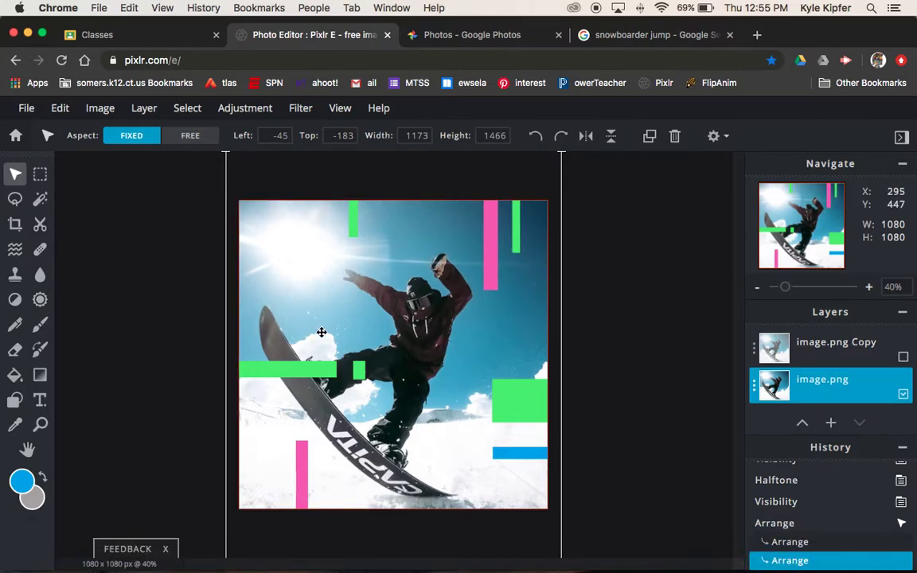
{"action": "left_click", "coordinate": [757, 287]}
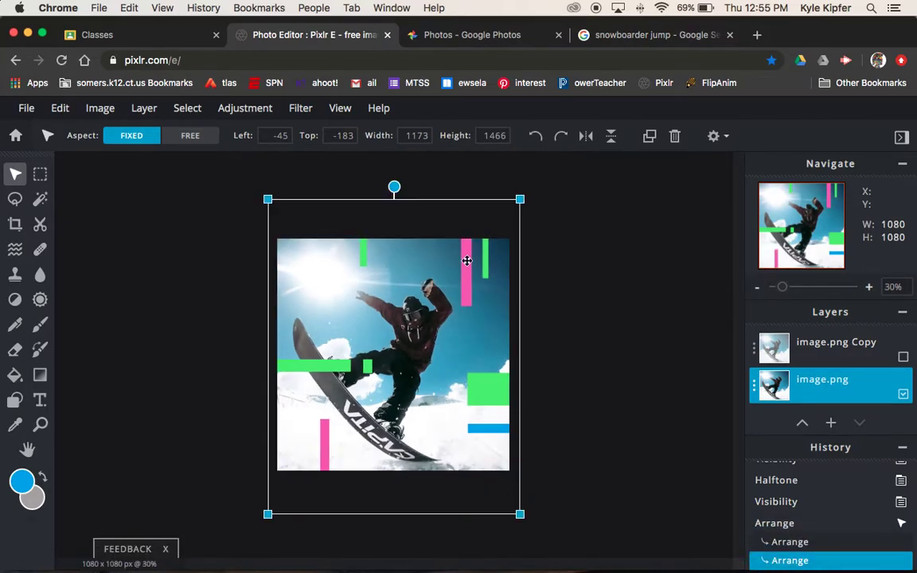
{"action": "left_click_drag", "start_coordinate": [267, 199], "coordinate": [223, 169]}
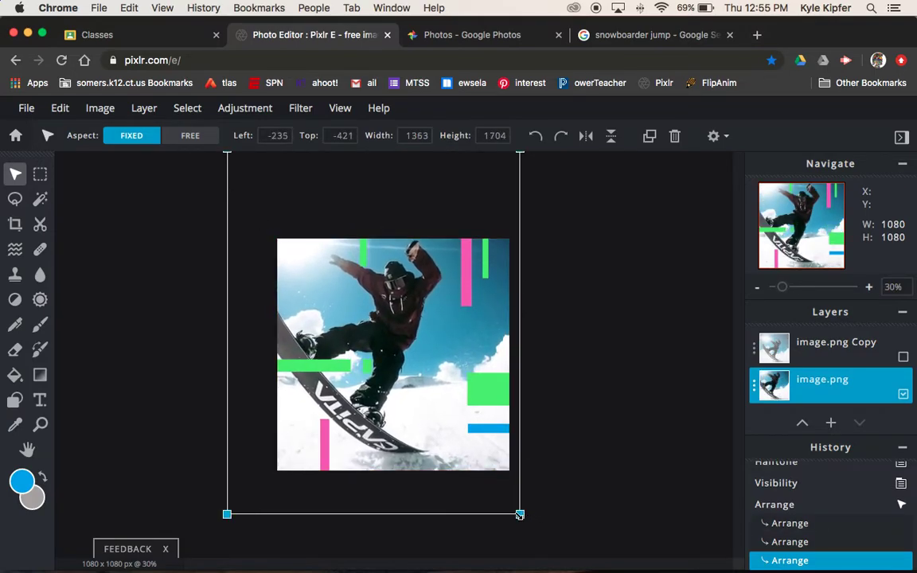
{"action": "left_click_drag", "start_coordinate": [520, 515], "coordinate": [570, 541]}
{"action": "left_click", "coordinate": [757, 287]}
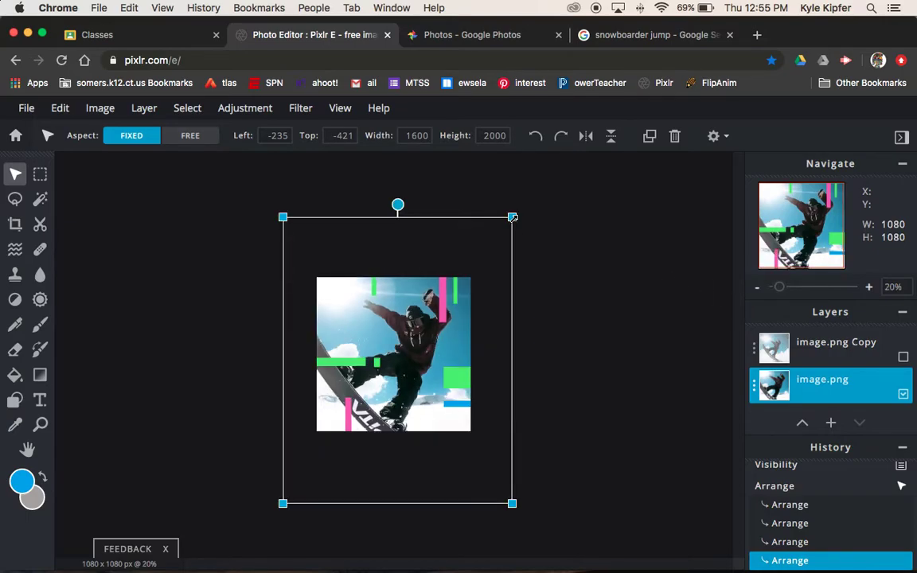
{"action": "left_click_drag", "start_coordinate": [513, 216], "coordinate": [540, 183]}
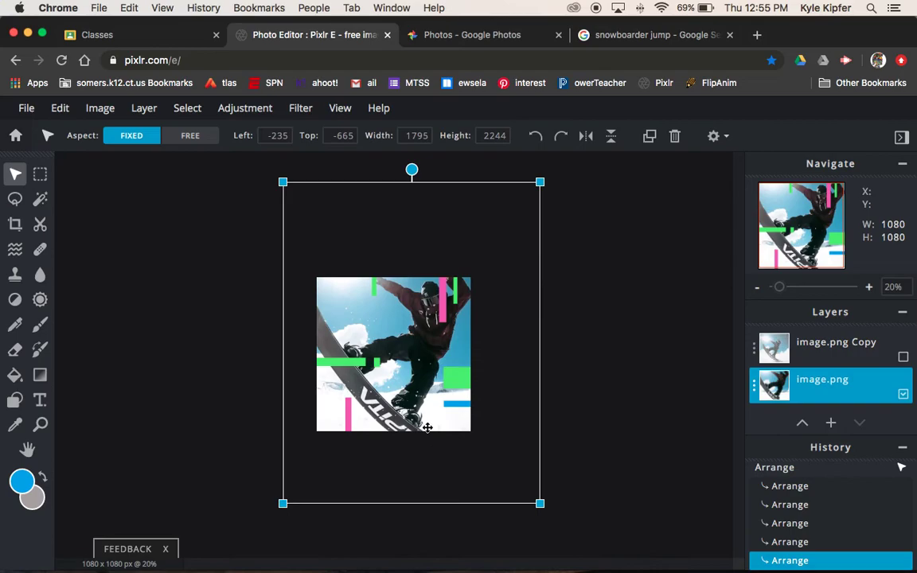
{"action": "left_click", "coordinate": [599, 307]}
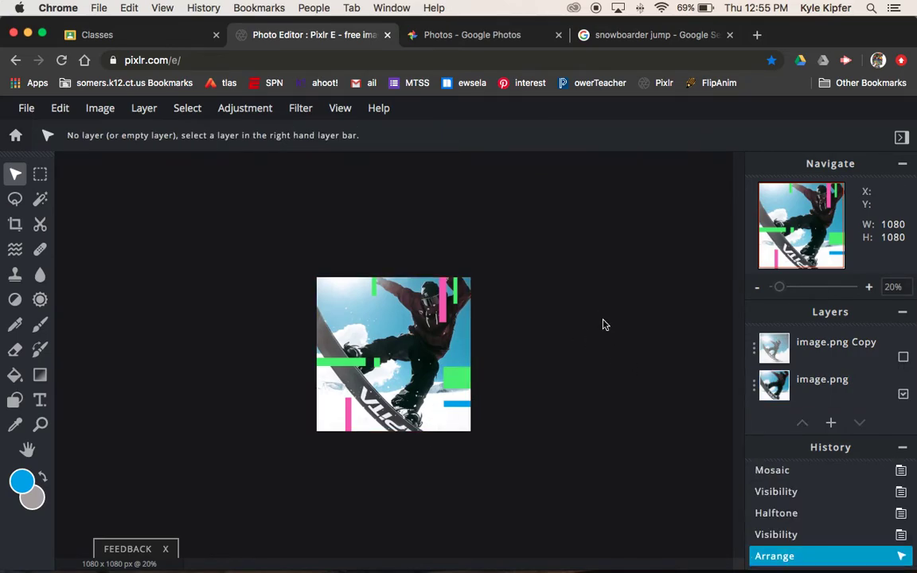
{"action": "left_click", "coordinate": [868, 288]}
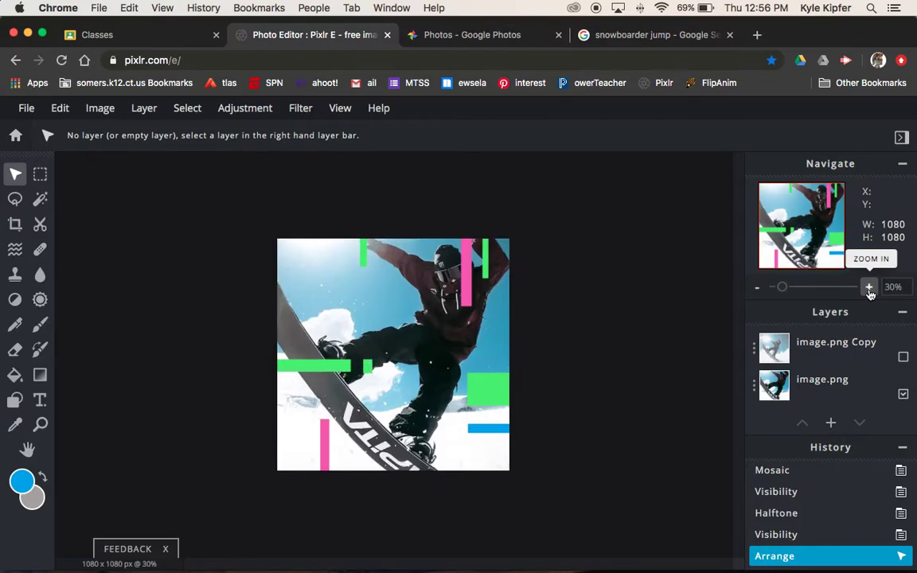
Step: With the canvas at 40%, apply Add noise at amount 100 to the enlarged image.png layer
{"action": "left_click", "coordinate": [868, 288]}
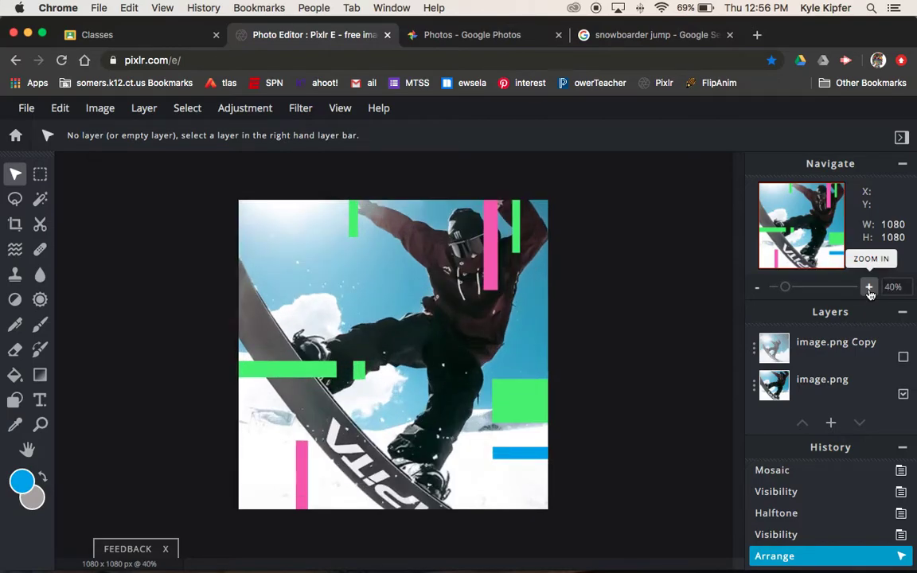
{"action": "left_click", "coordinate": [845, 390]}
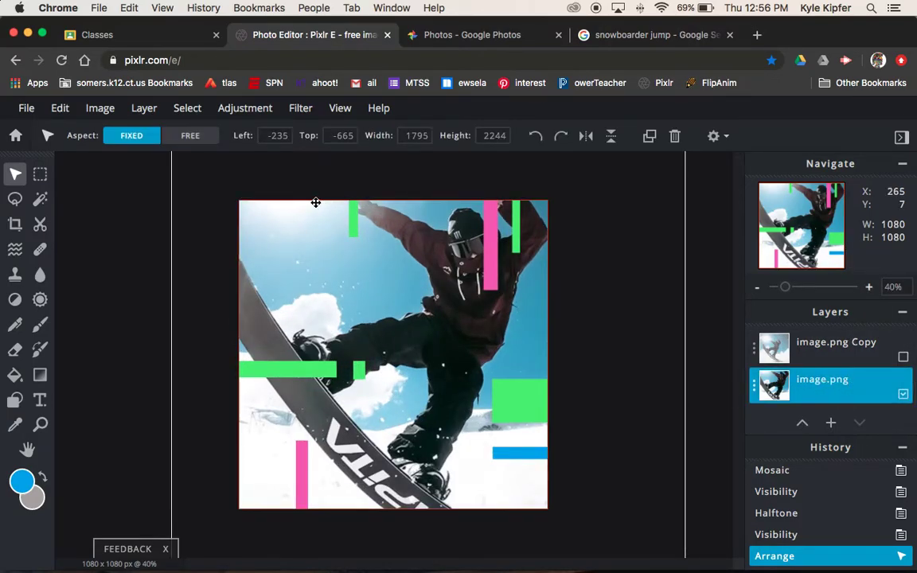
{"action": "left_click", "coordinate": [303, 110]}
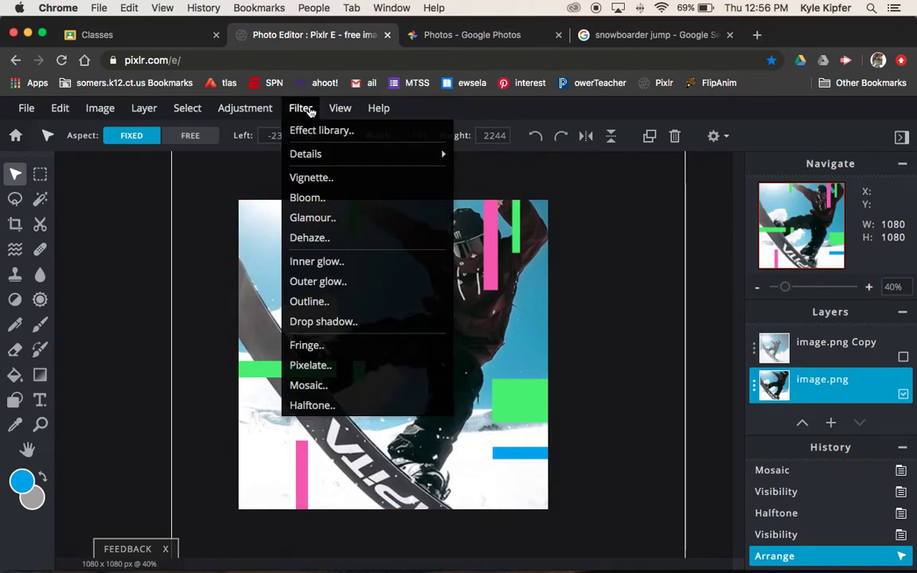
{"action": "mouse_move", "coordinate": [320, 160]}
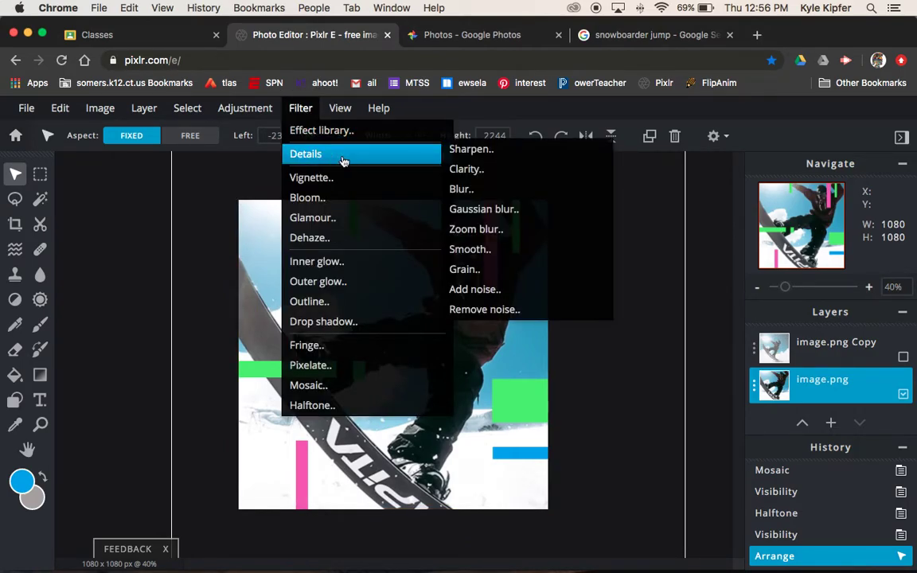
{"action": "left_click", "coordinate": [509, 294]}
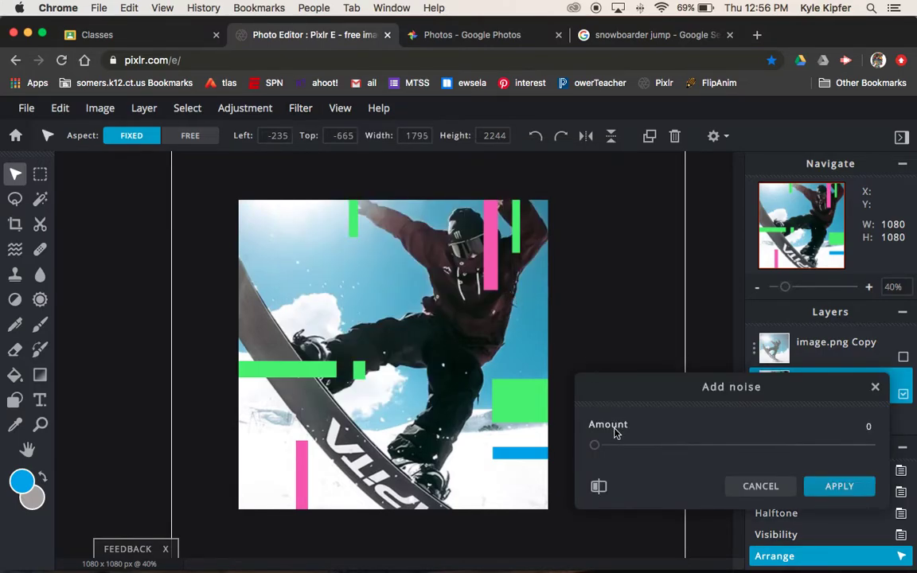
{"action": "left_click_drag", "start_coordinate": [596, 445], "coordinate": [904, 451]}
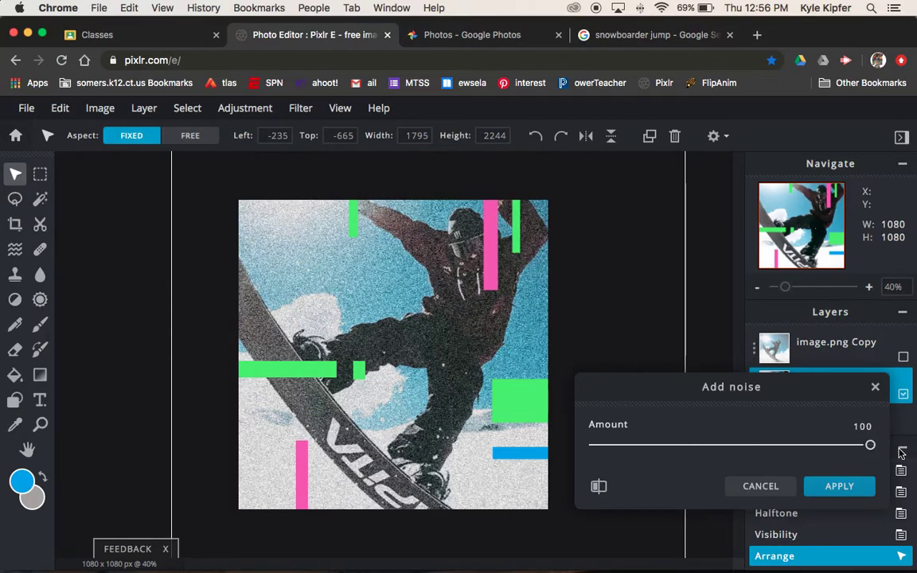
{"action": "left_click", "coordinate": [839, 486]}
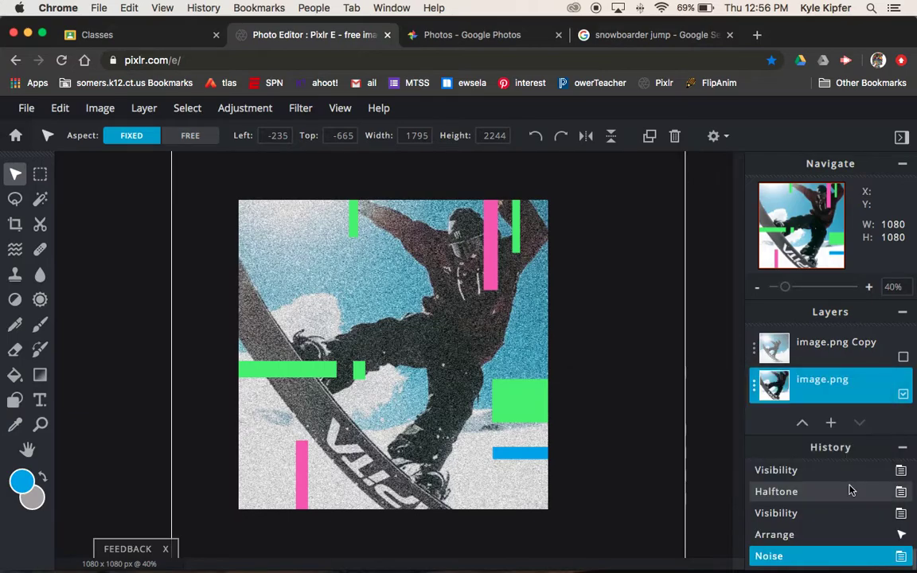
{"action": "left_click", "coordinate": [698, 320]}
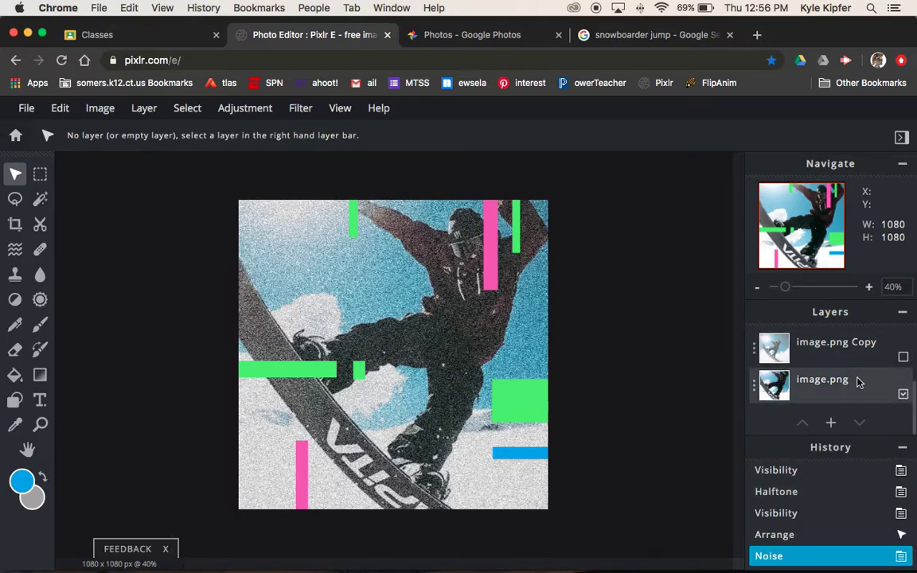
Step: Set Layer1's blend mode to Multiply in its layer settings, then deselect the layer
{"action": "scroll", "coordinate": [850, 383], "scroll_direction": "up", "scroll_amount": 5}
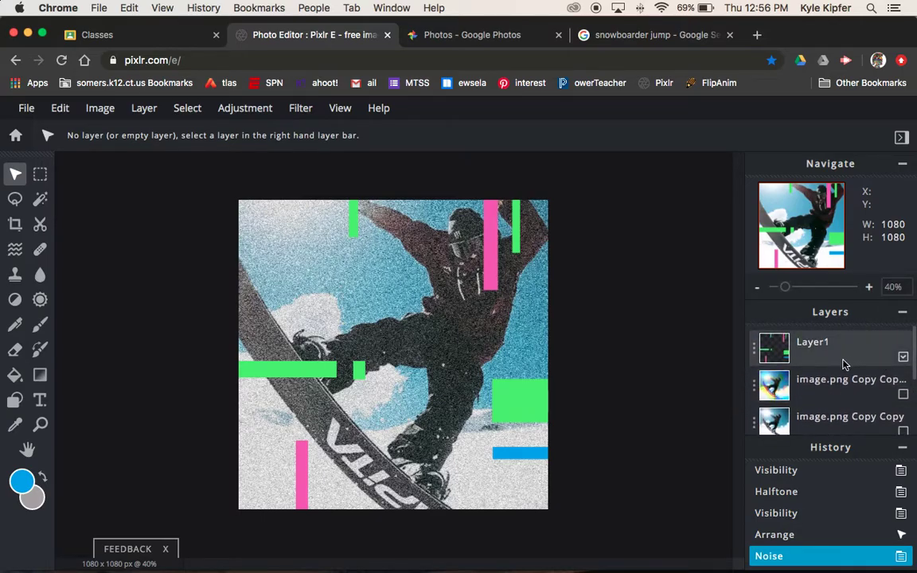
{"action": "scroll", "coordinate": [844, 363], "scroll_direction": "down", "scroll_amount": 3}
{"action": "scroll", "coordinate": [843, 364], "scroll_direction": "up", "scroll_amount": 3}
{"action": "scroll", "coordinate": [847, 358], "scroll_direction": "down", "scroll_amount": 3}
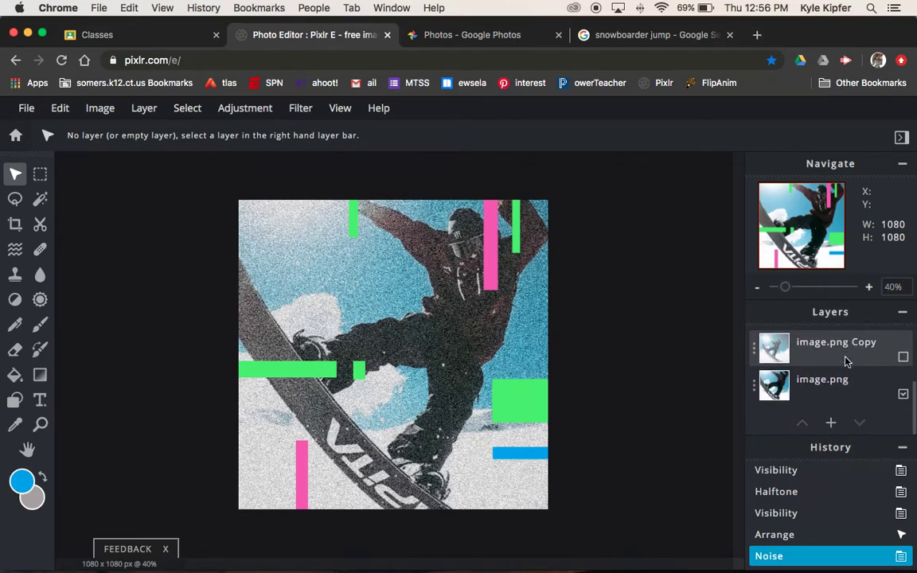
{"action": "scroll", "coordinate": [846, 360], "scroll_direction": "up", "scroll_amount": 3}
{"action": "left_click", "coordinate": [849, 350]}
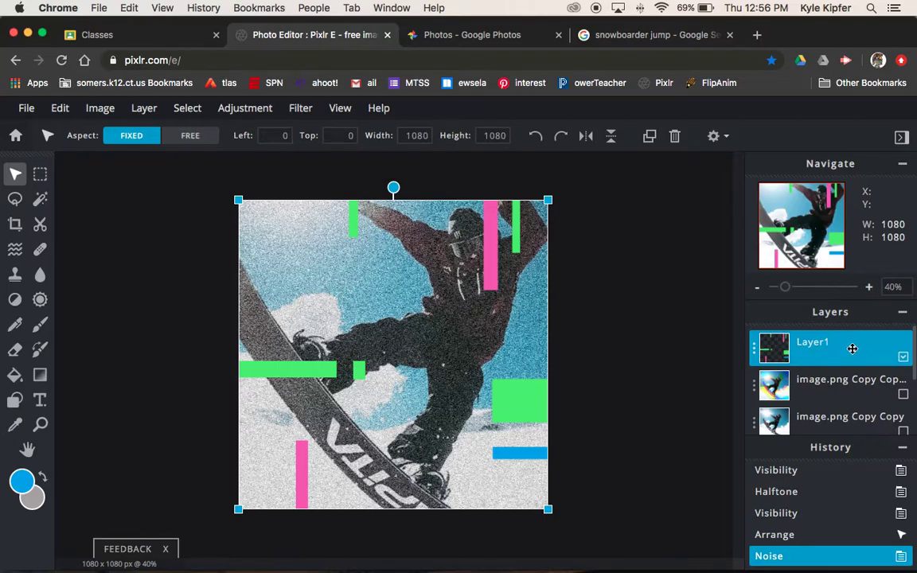
{"action": "left_click", "coordinate": [754, 350]}
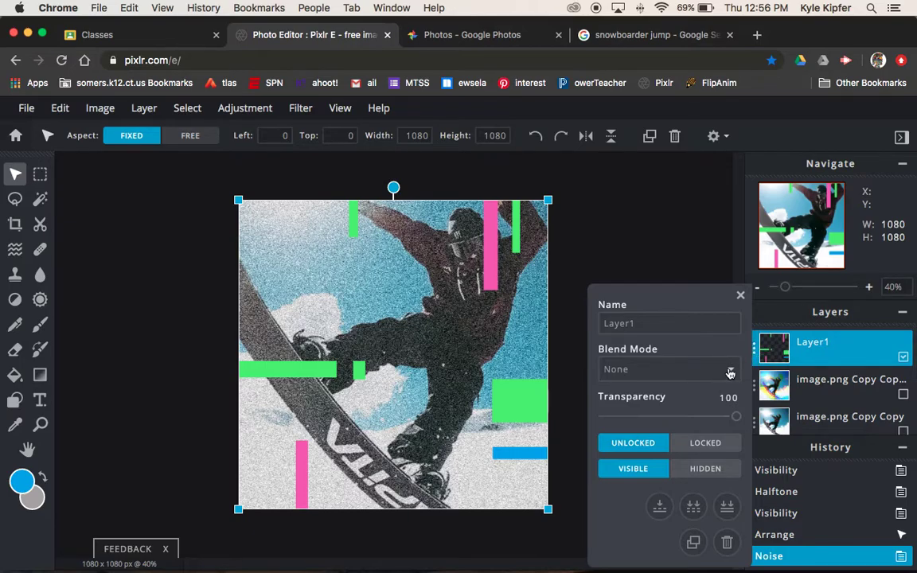
{"action": "left_click", "coordinate": [730, 371]}
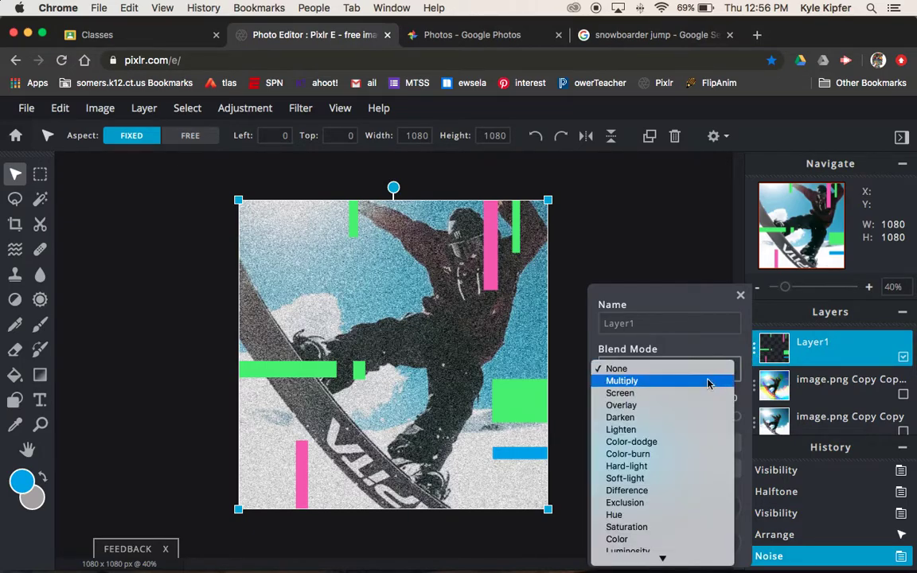
{"action": "left_click", "coordinate": [708, 383]}
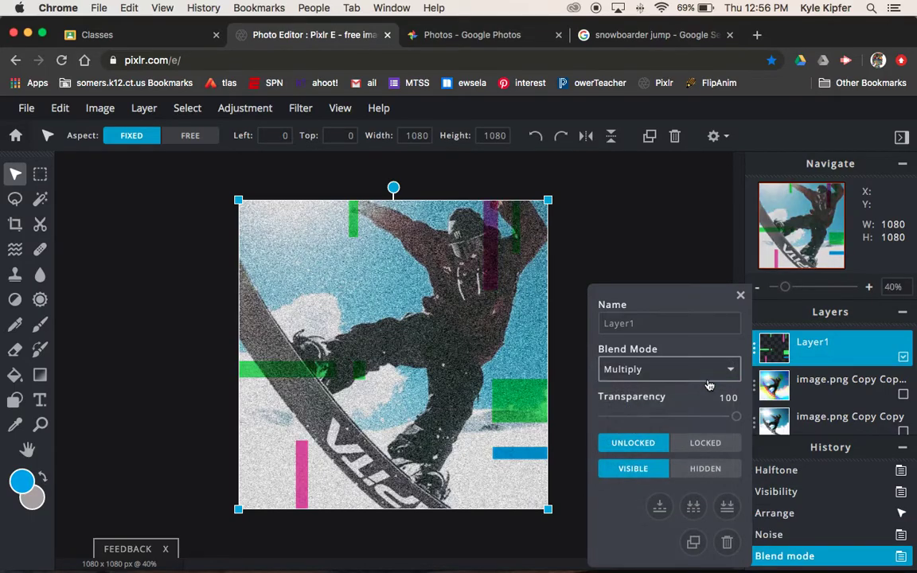
{"action": "left_click", "coordinate": [739, 296]}
{"action": "left_click", "coordinate": [712, 321]}
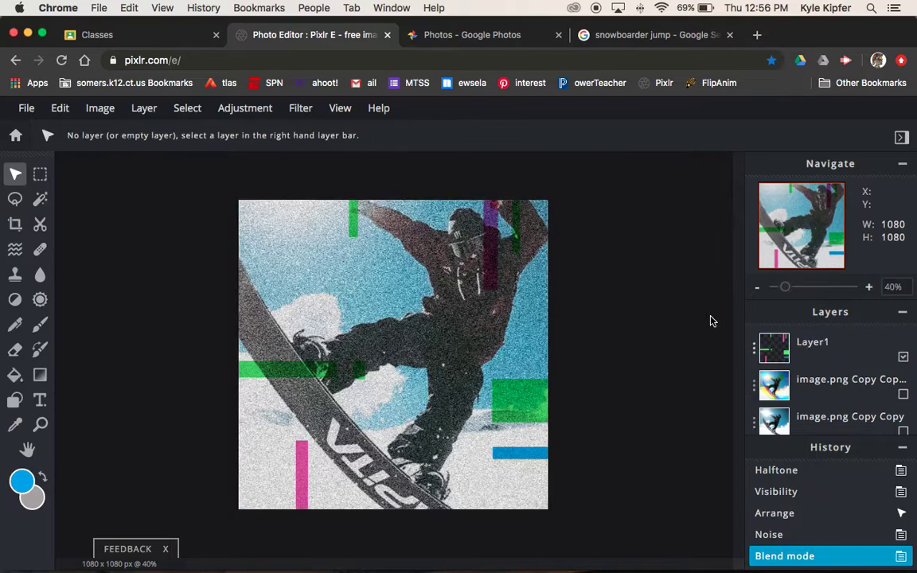